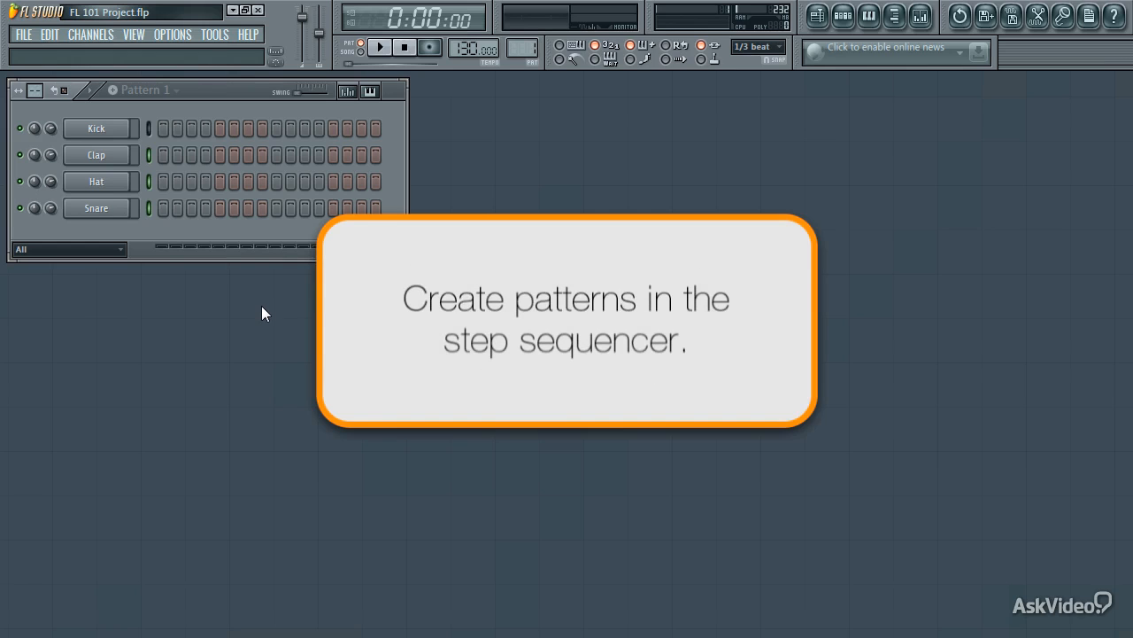
Select the Kick channel, place kicks on steps 1, 5, 9 and 13 and claps on steps 5 and 13, and play the pattern.
click(151, 129)
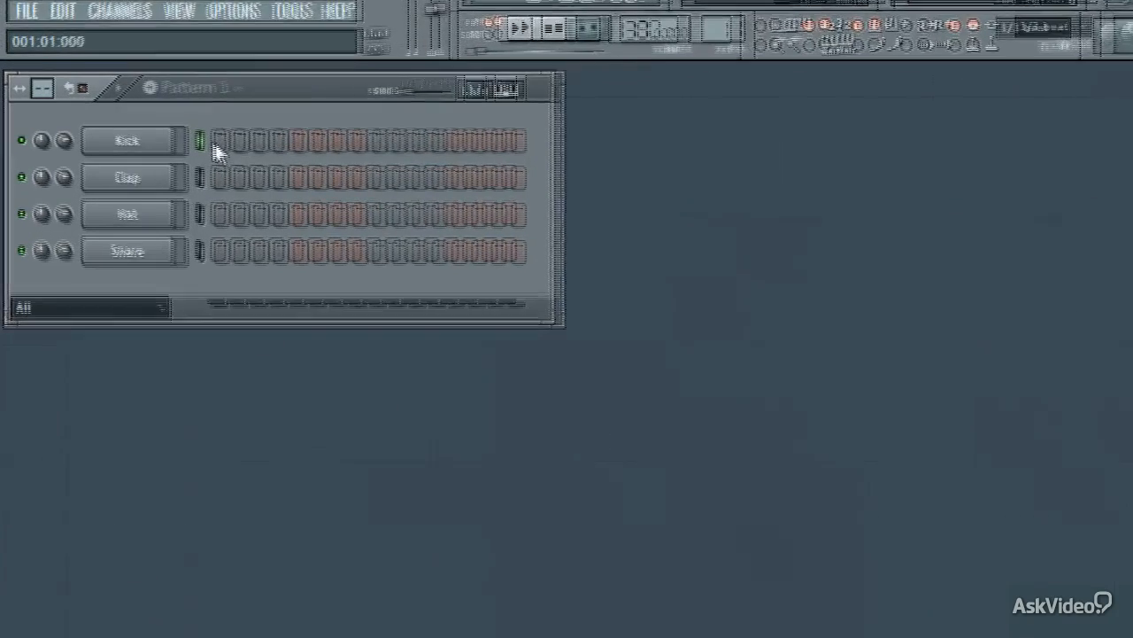
click(218, 144)
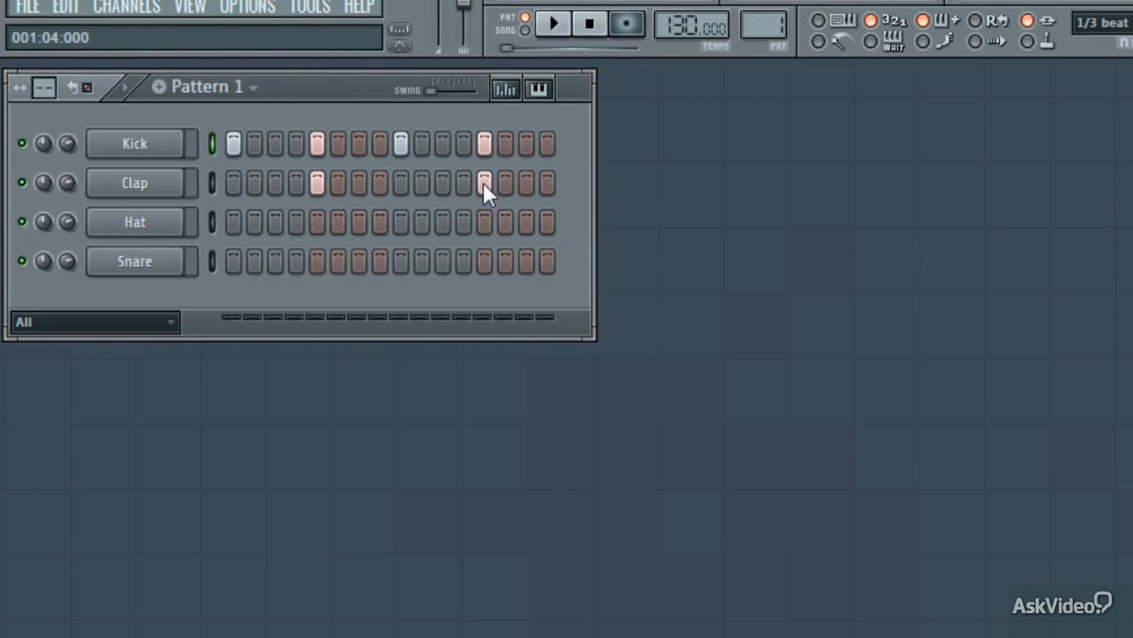
key(space)
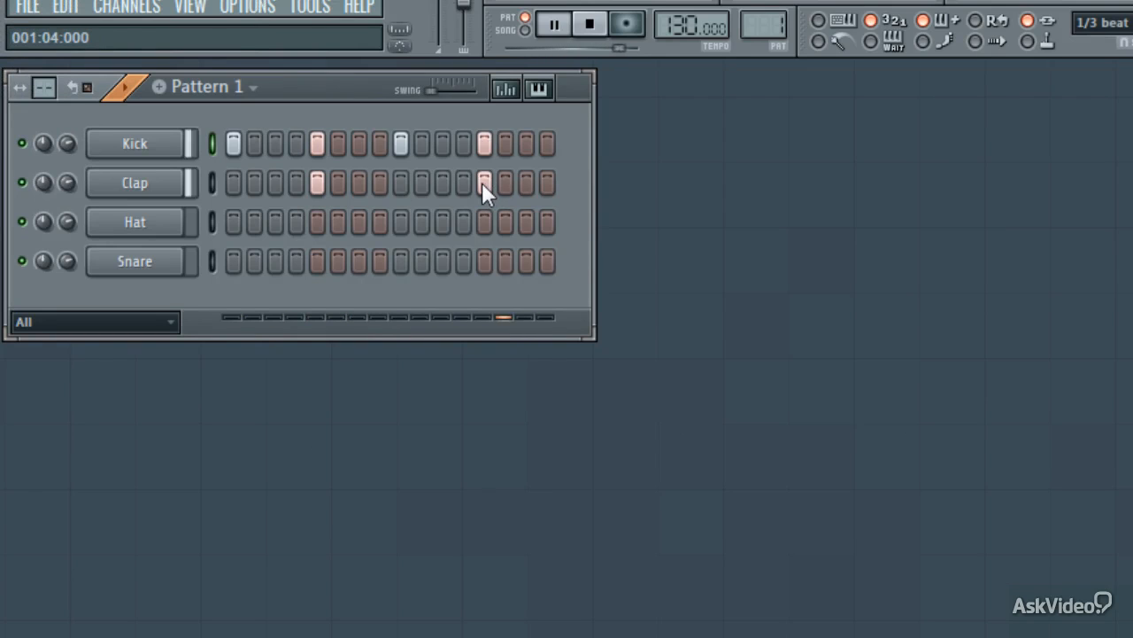
key(space)
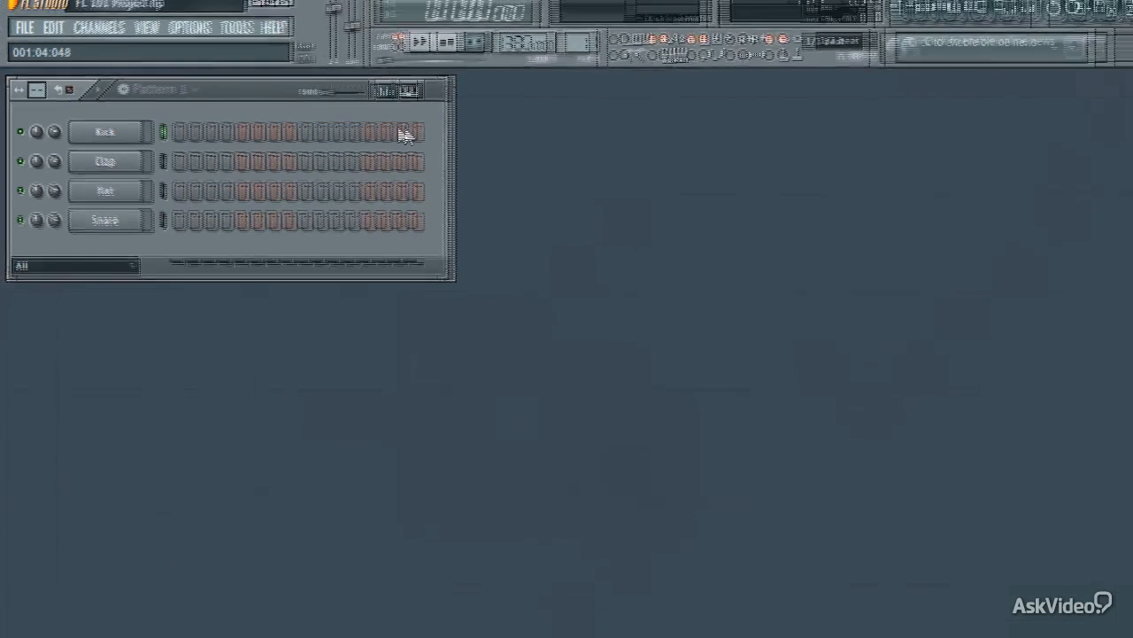
click(98, 128)
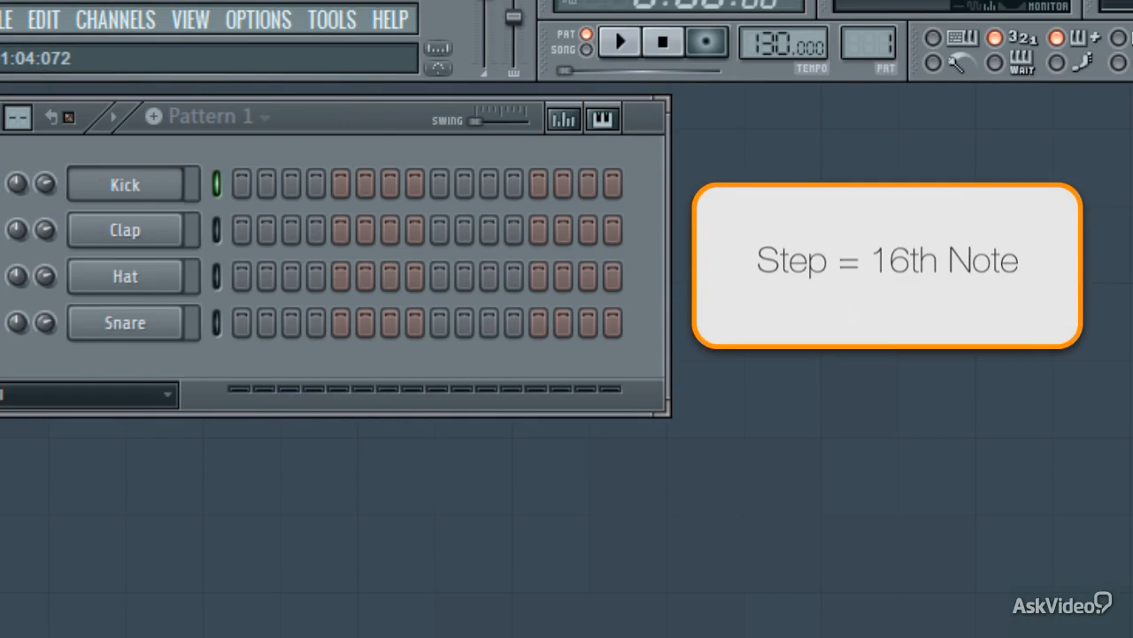
Fill all 16 steps of the Hat channel while the pattern plays, and stop playback.
key(space)
drag(242, 277, 613, 277)
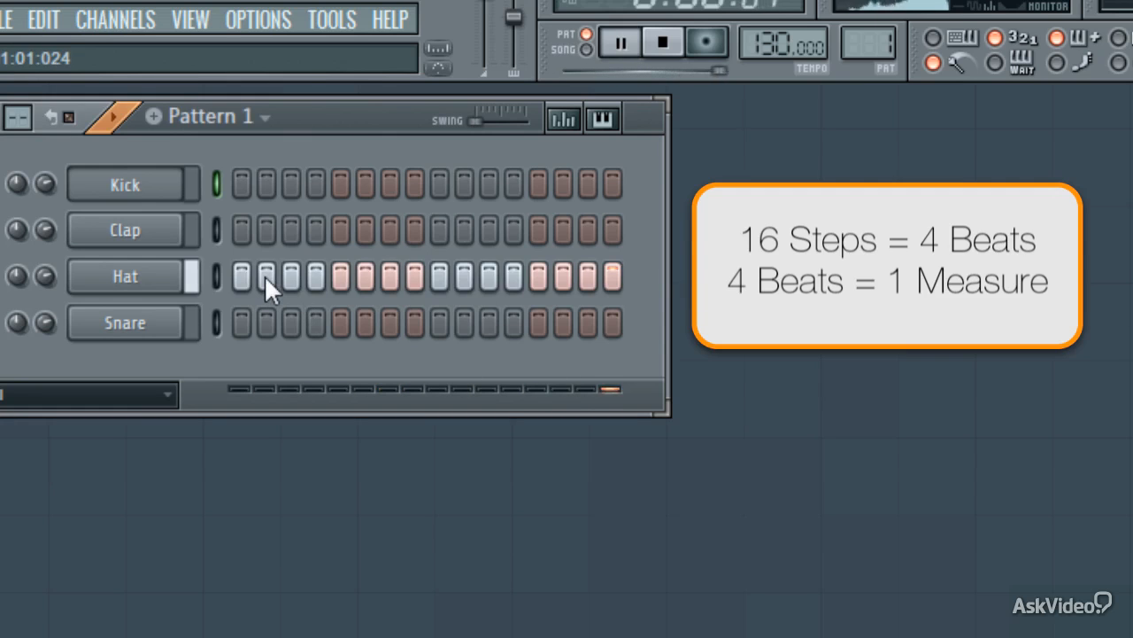
key(space)
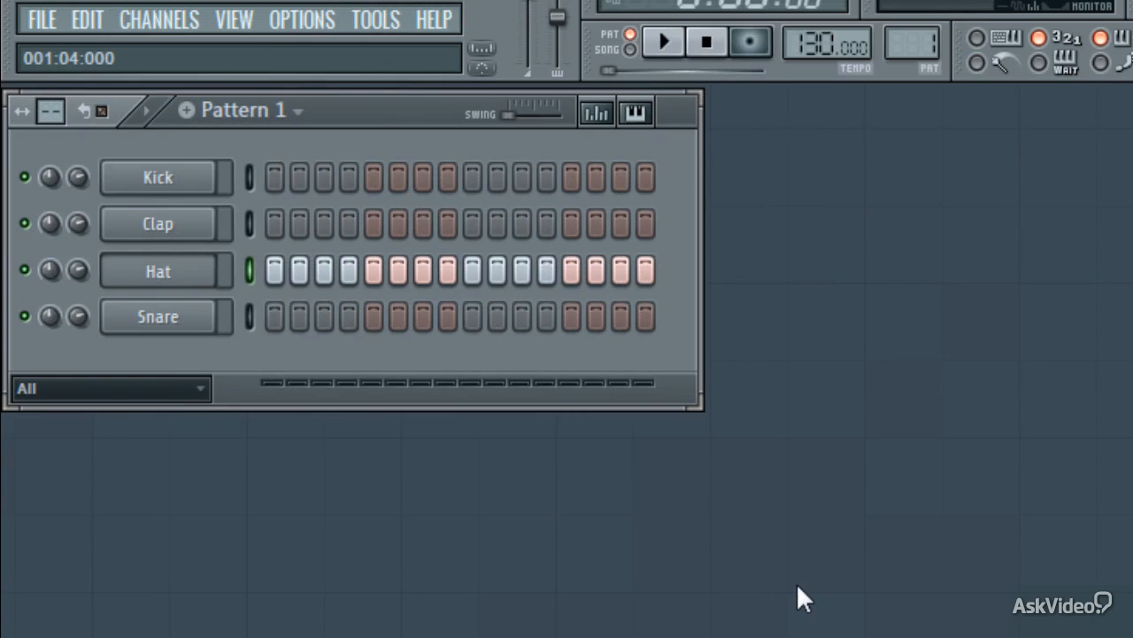
Change the pattern's beats per bar to 3 and restore the default setting.
drag(44, 112, 44, 107)
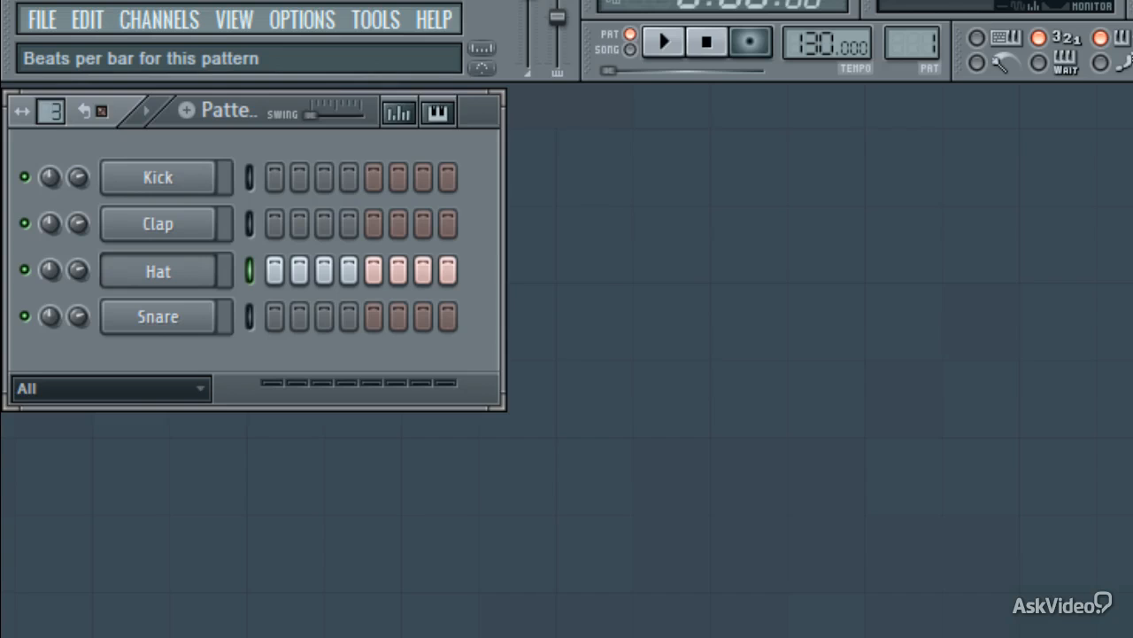
drag(49, 112, 52, 119)
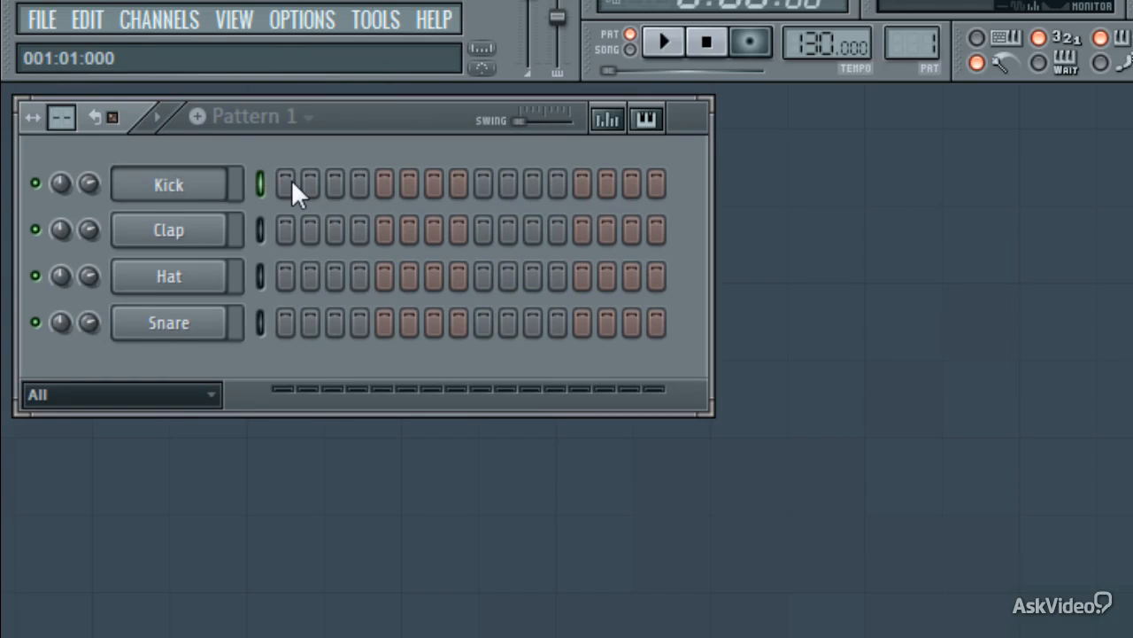
Program kicks on steps 1, 5, 9 and 13 and claps on steps 5 and 13, and play the pattern.
click(286, 184)
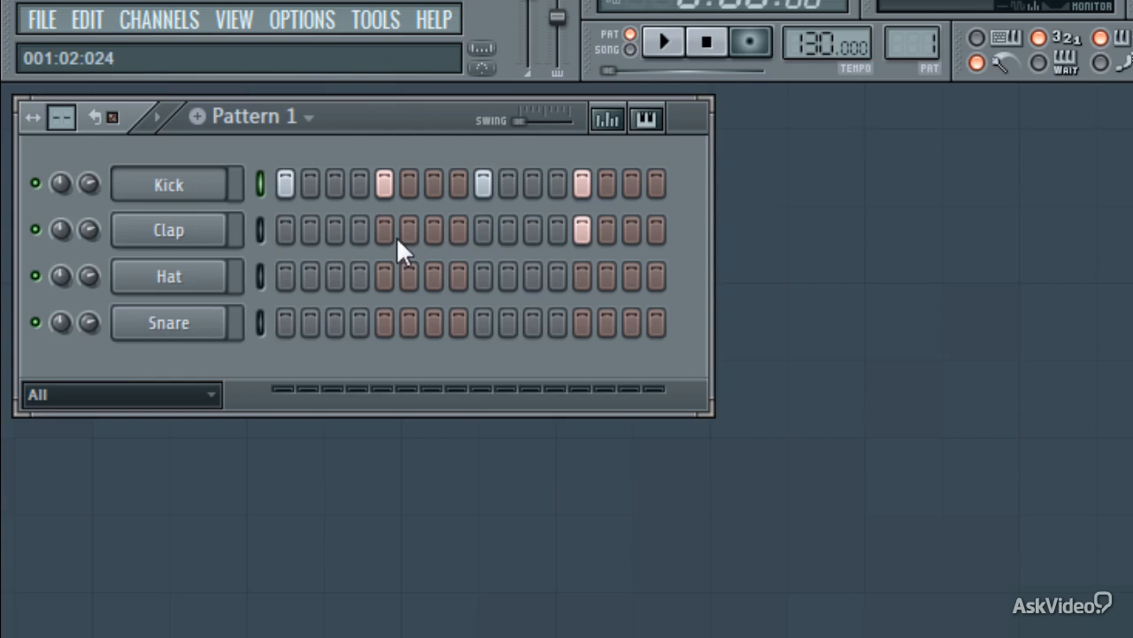
key(space)
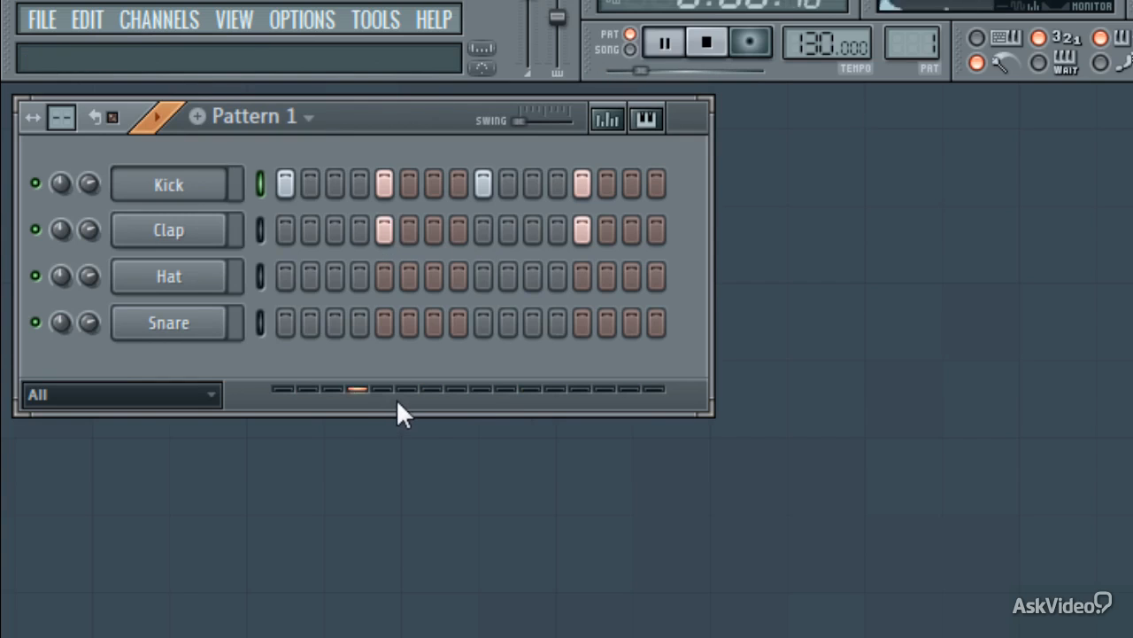
key(space)
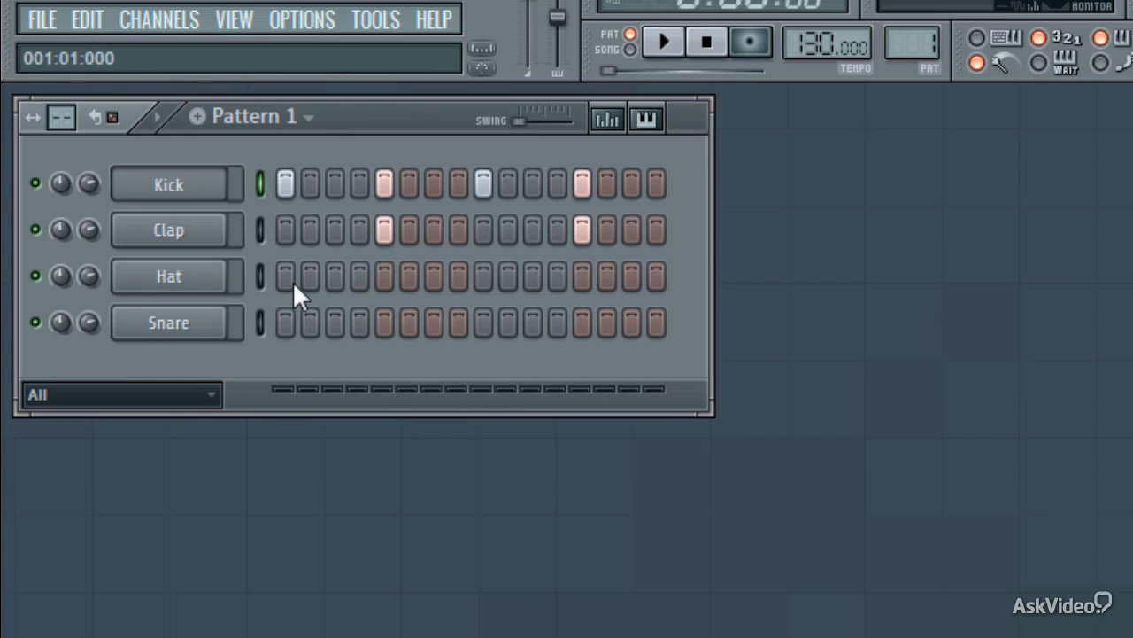
Lower the Kick channel's volume while the pattern plays, stop playback, and reset that volume to its default.
mouse_move(292, 281)
mouse_down()
mouse_move(650, 277)
mouse_move(283, 274)
mouse_up()
mouse_move(286, 279)
mouse_down()
mouse_move(683, 280)
mouse_move(274, 288)
mouse_up()
key(space)
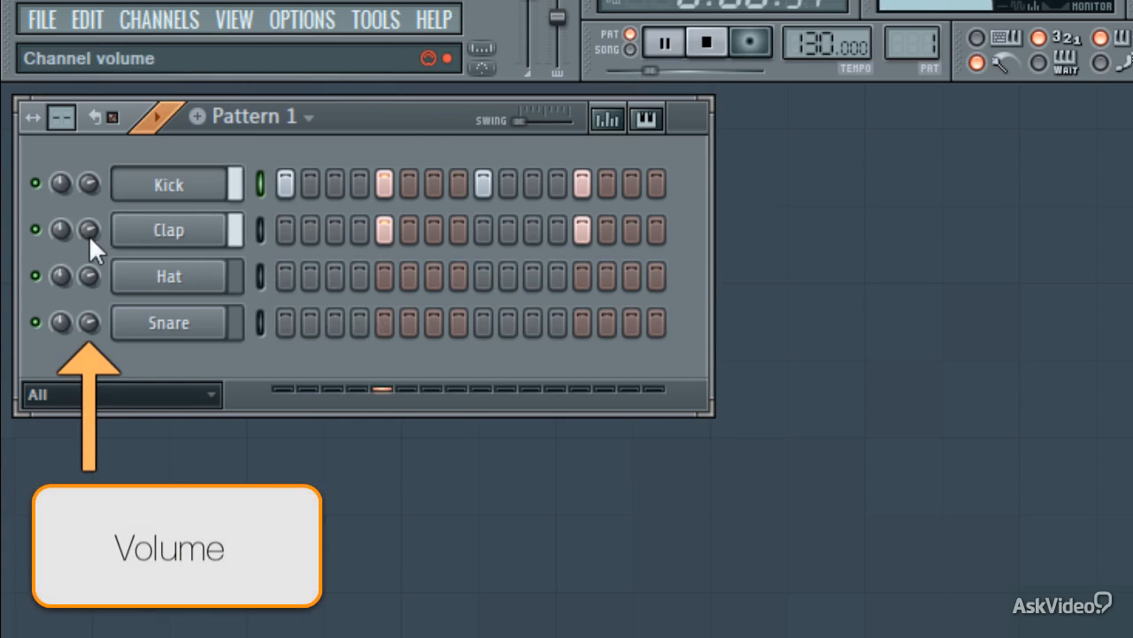
drag(89, 235, 60, 261)
key(space)
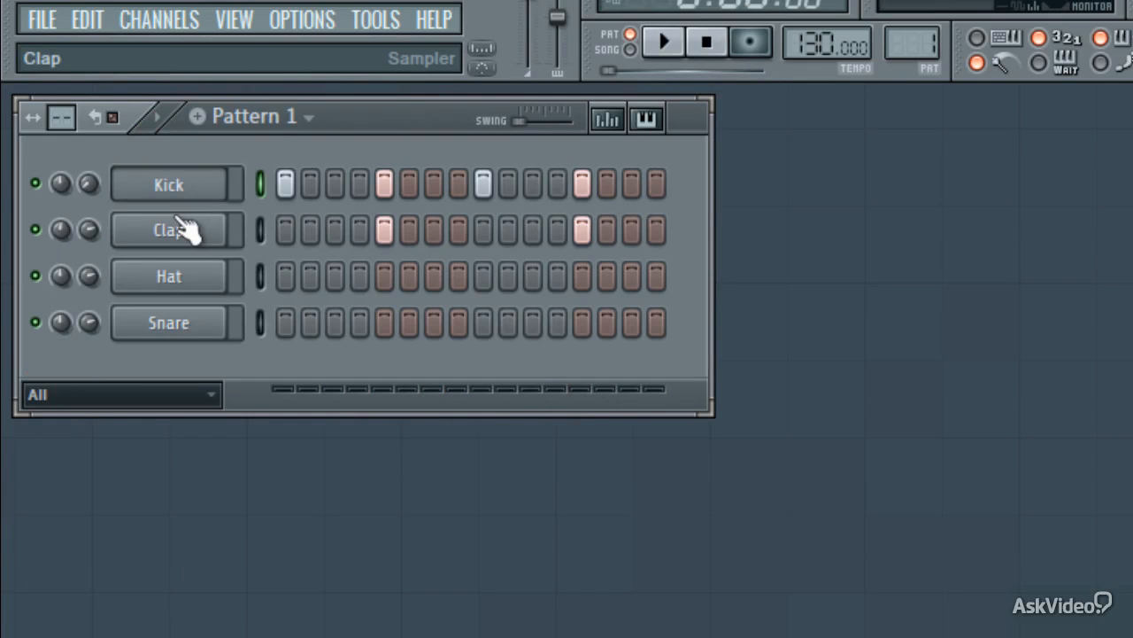
right_click(96, 182)
click(107, 197)
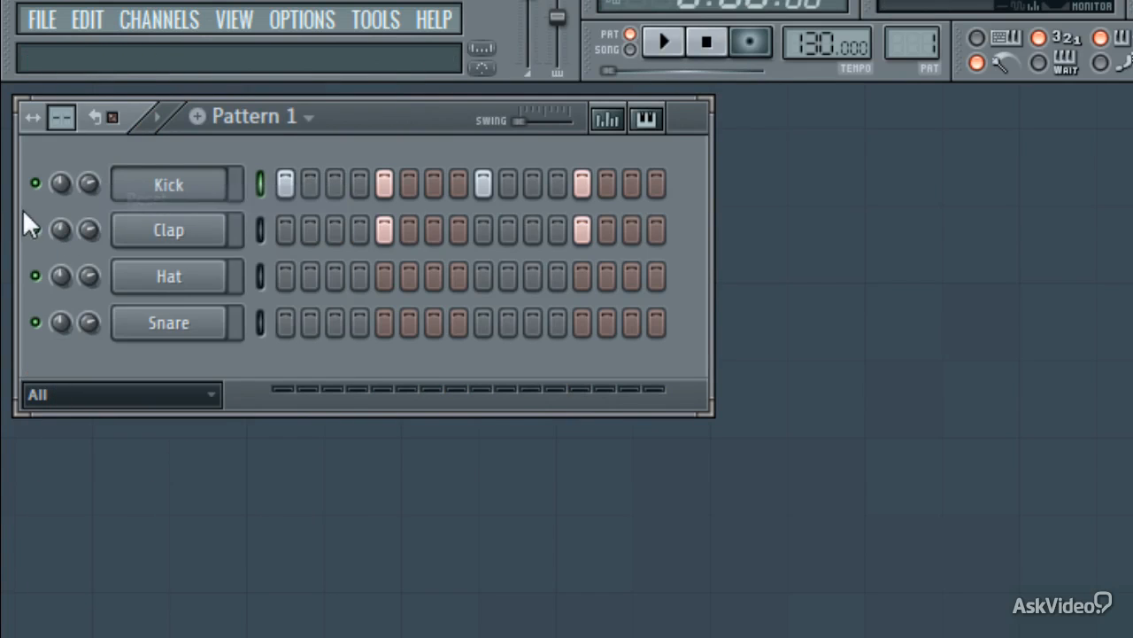
Play the pattern and mute the Kick and Clap channels.
key(space)
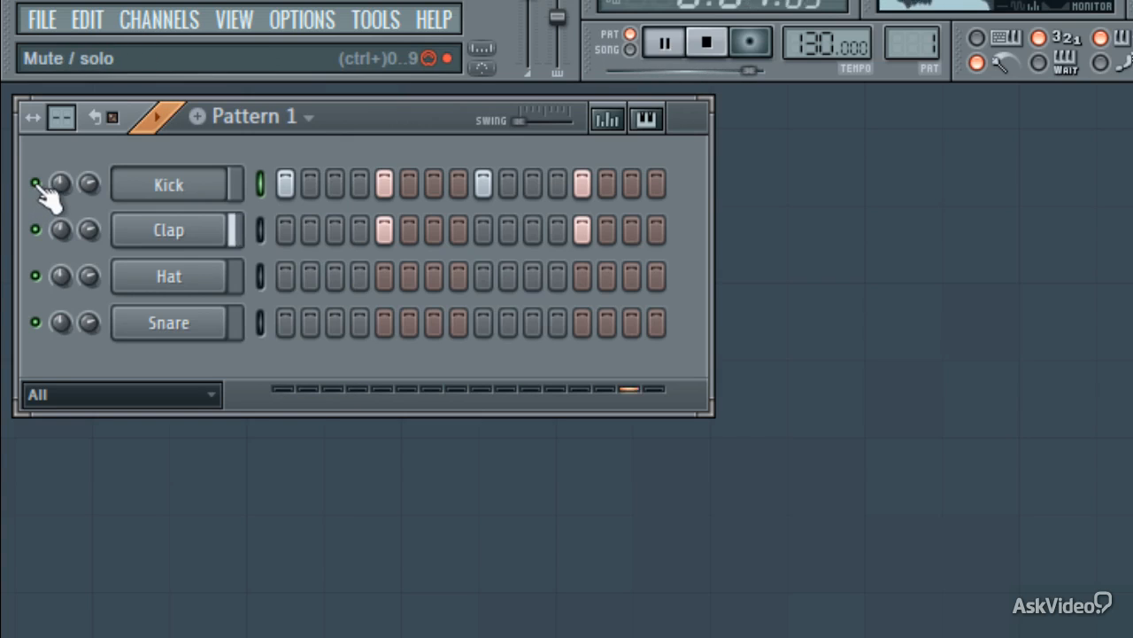
click(35, 183)
click(36, 229)
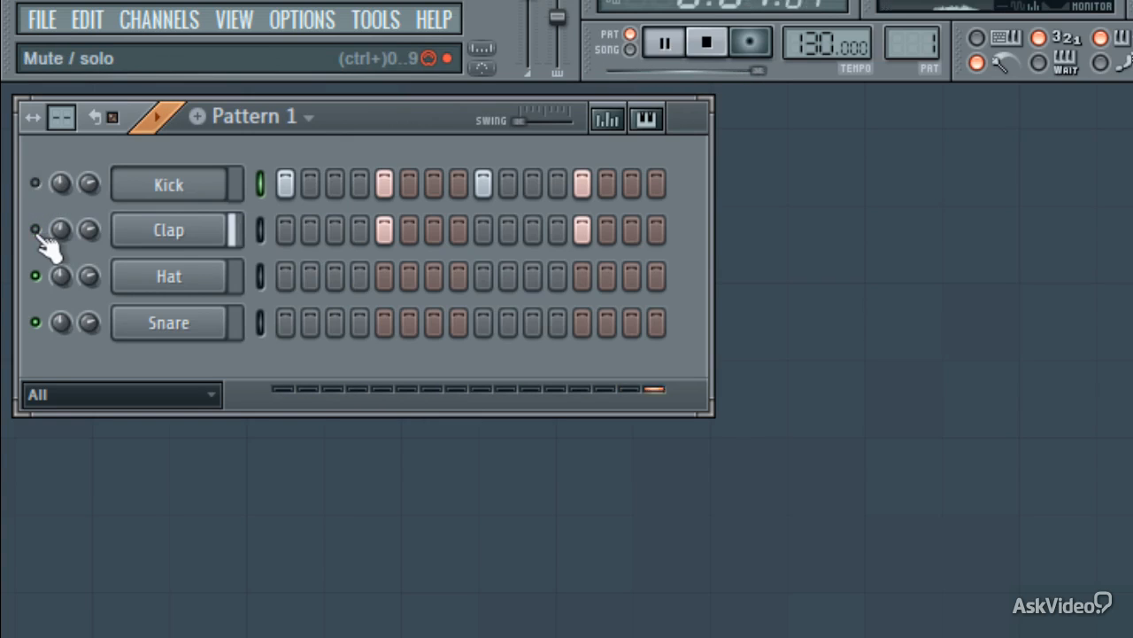
Turn off the metronome, stop playback, and unmute the Kick and Clap channels.
click(999, 66)
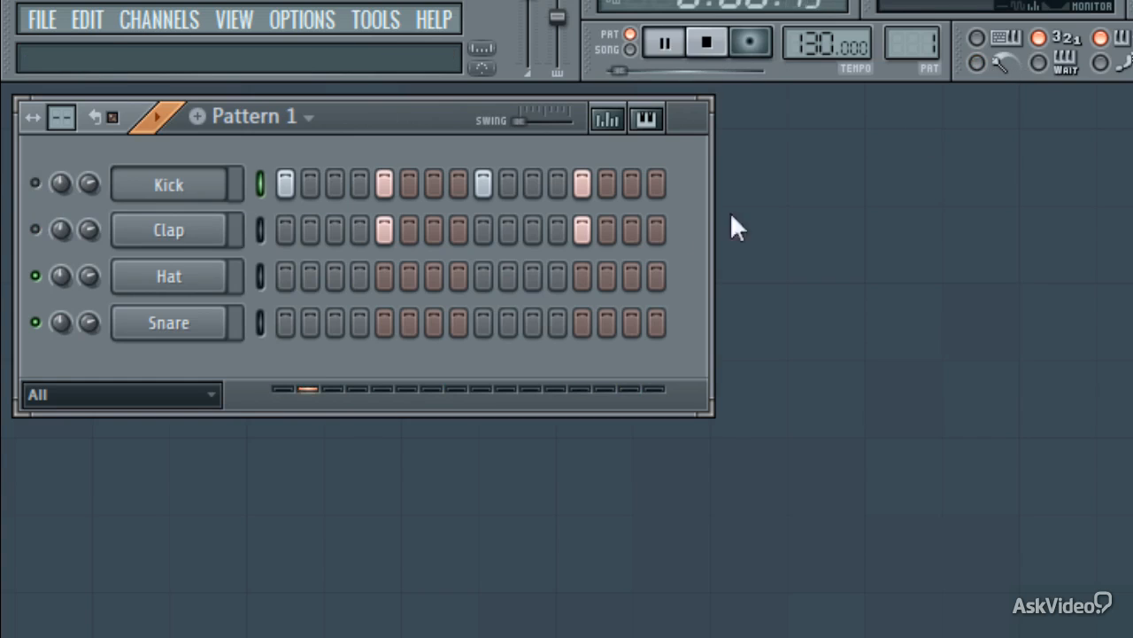
key(space)
click(36, 183)
click(36, 229)
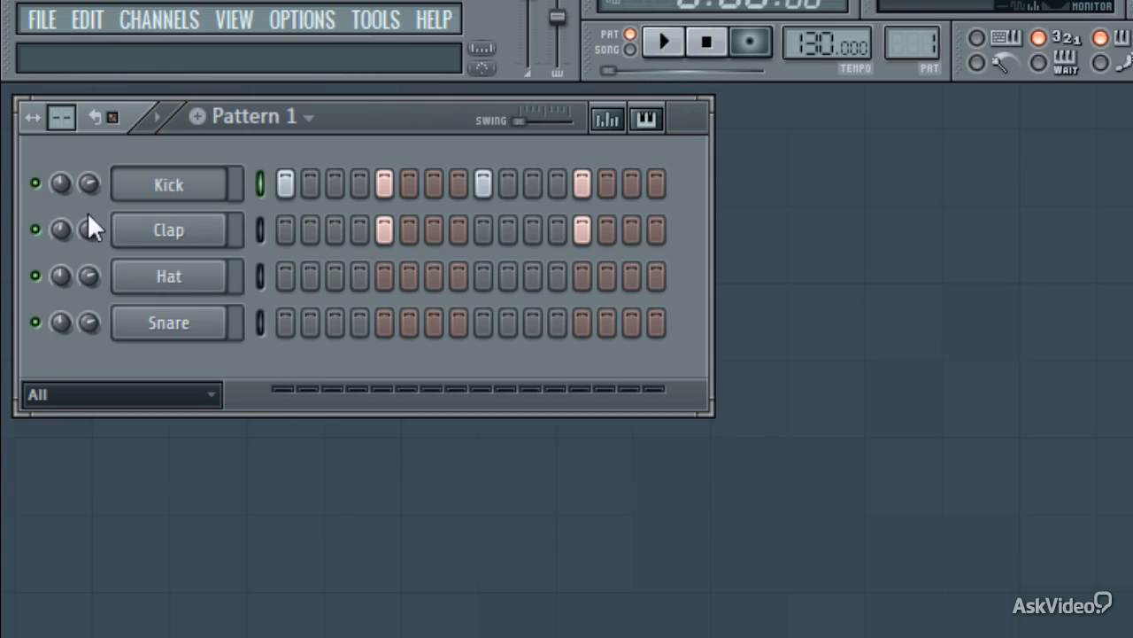
Mute the Clap channel during playback and solo it, keeping the Kick channel unmuted as well.
key(space)
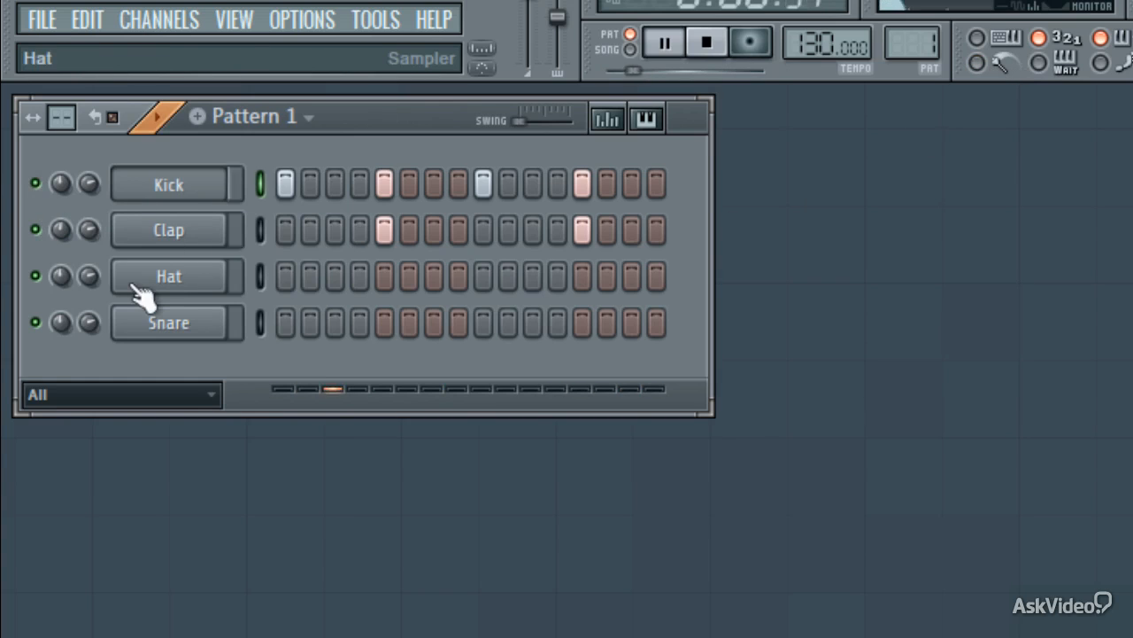
click(36, 230)
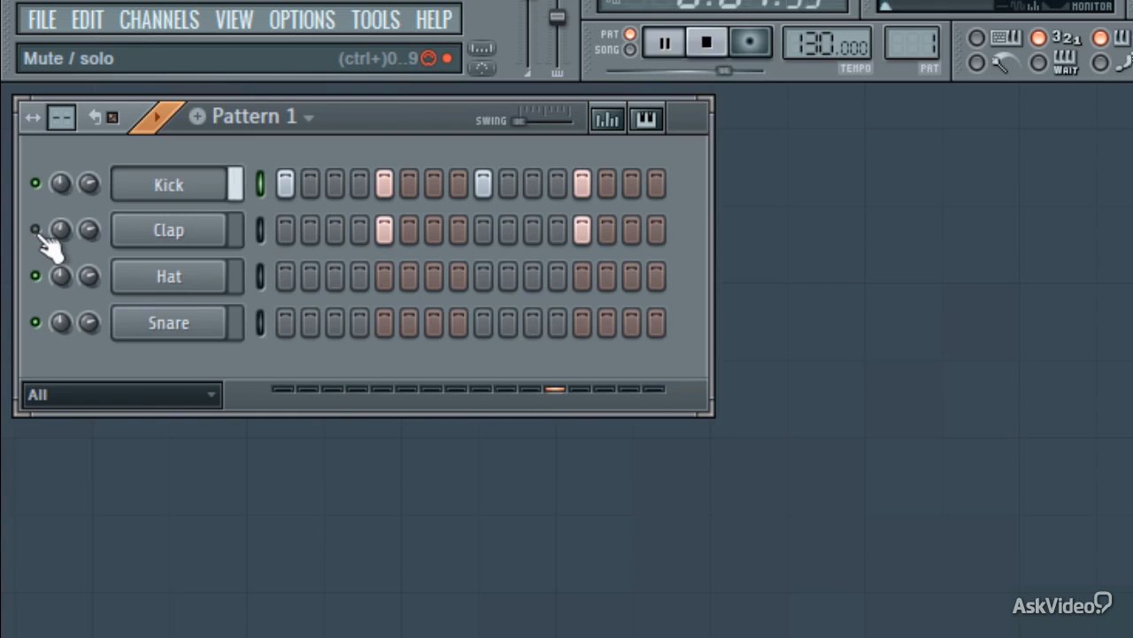
right_click(39, 233)
click(48, 249)
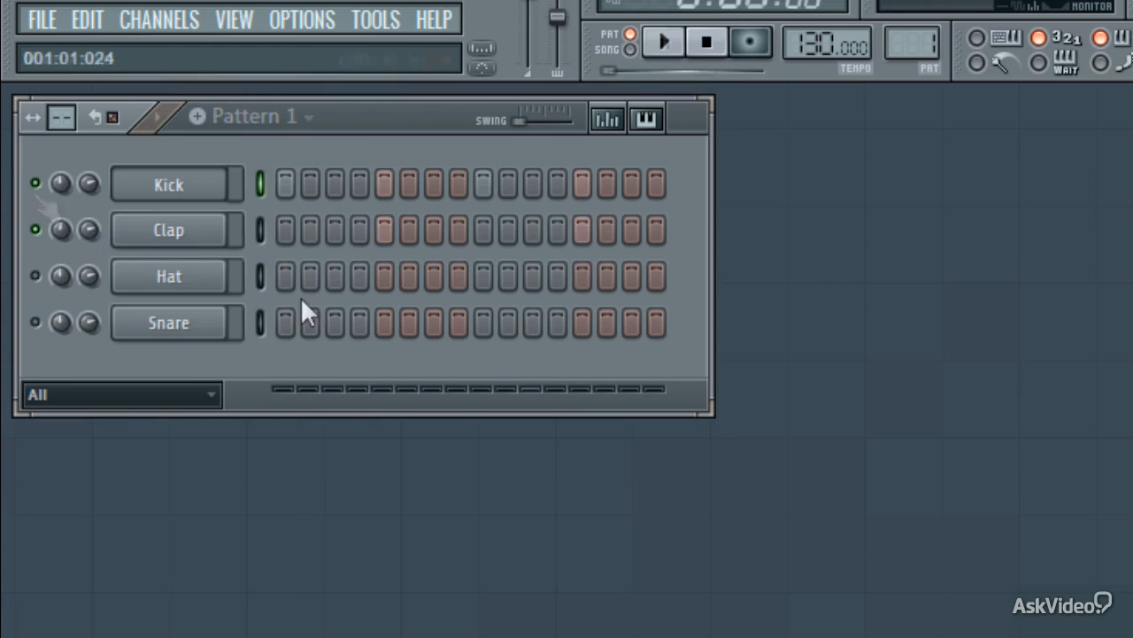
Fill all 16 steps of the Hat channel and unmute it.
drag(285, 277, 686, 286)
click(35, 276)
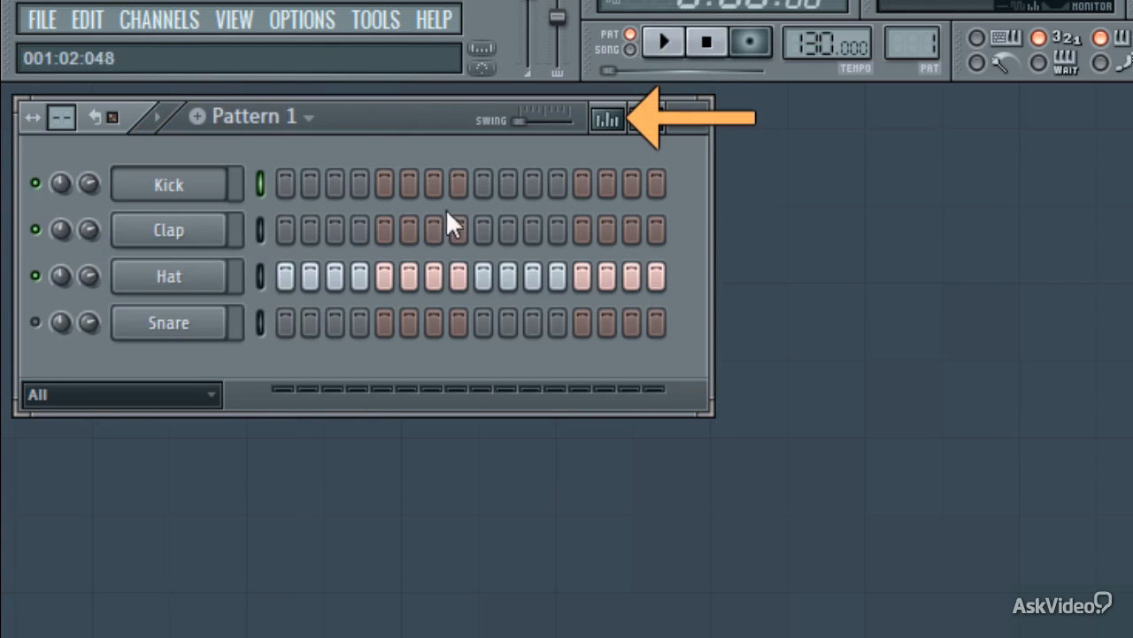
Draw a velocity curve for the Hat in the graph editor, dipping early and rising to about 73% on the last step, and play it.
click(607, 122)
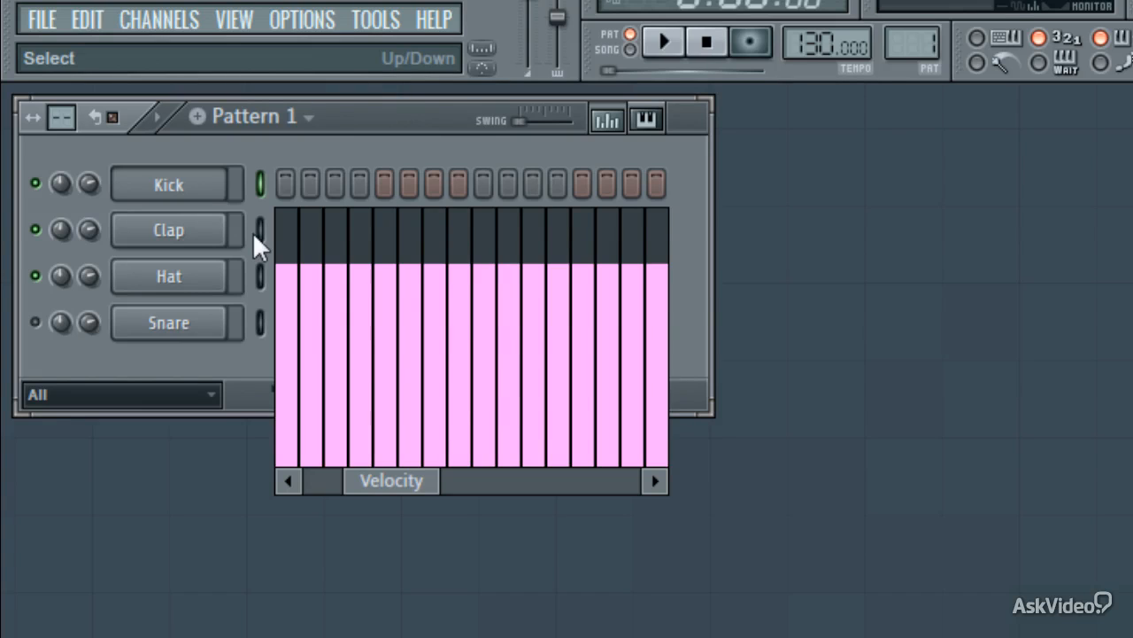
click(260, 275)
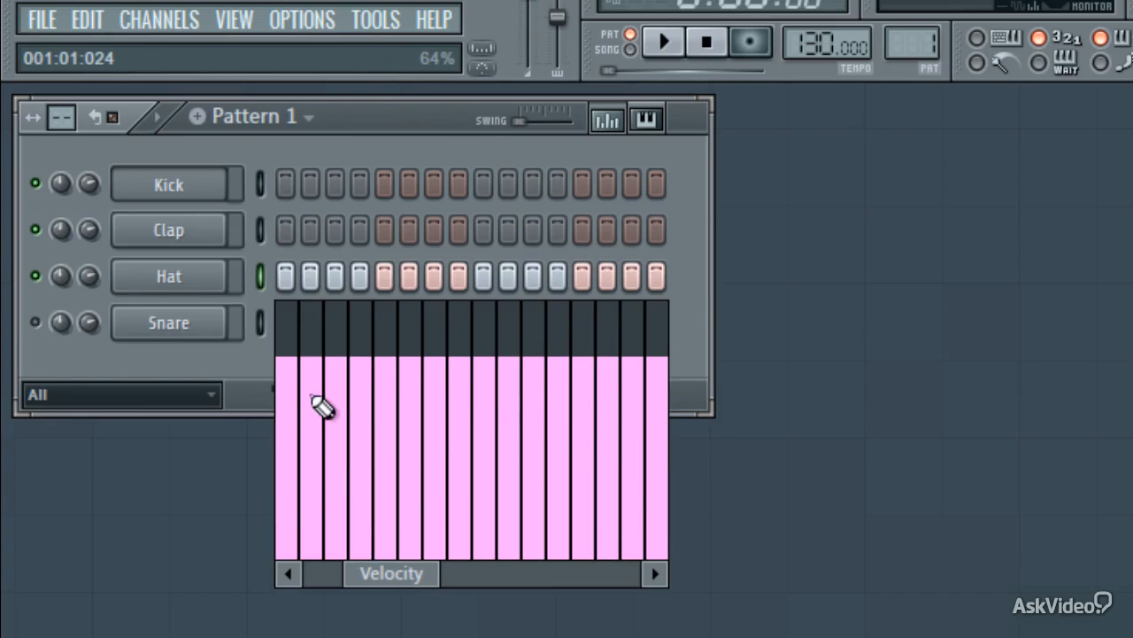
mouse_move(321, 405)
mouse_down()
mouse_move(349, 443)
mouse_move(555, 445)
mouse_move(672, 380)
mouse_up()
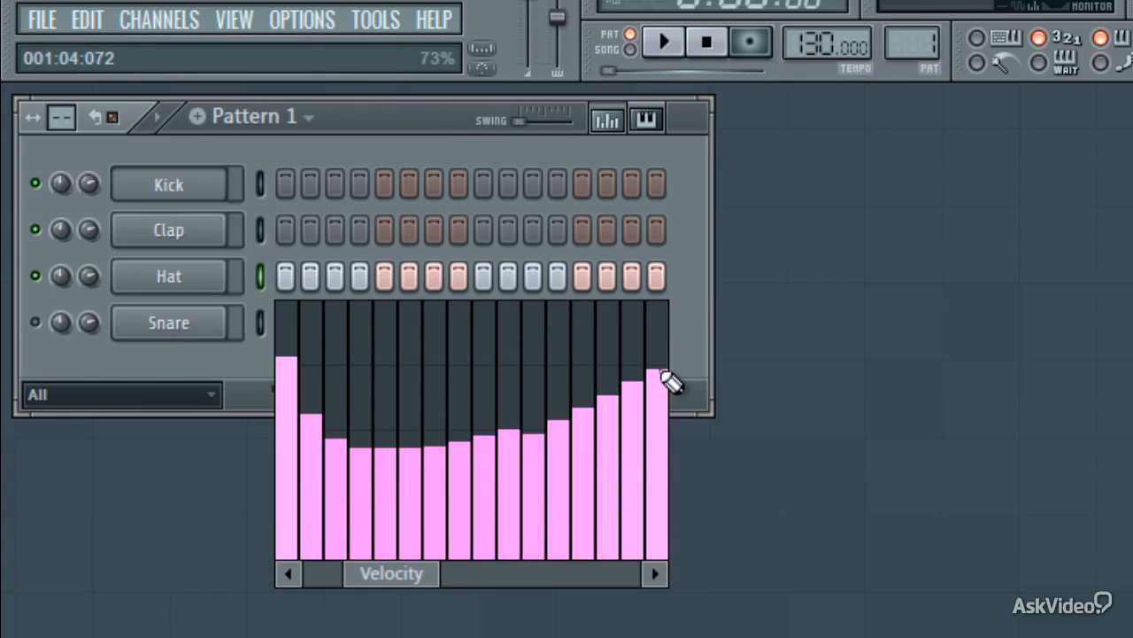
key(space)
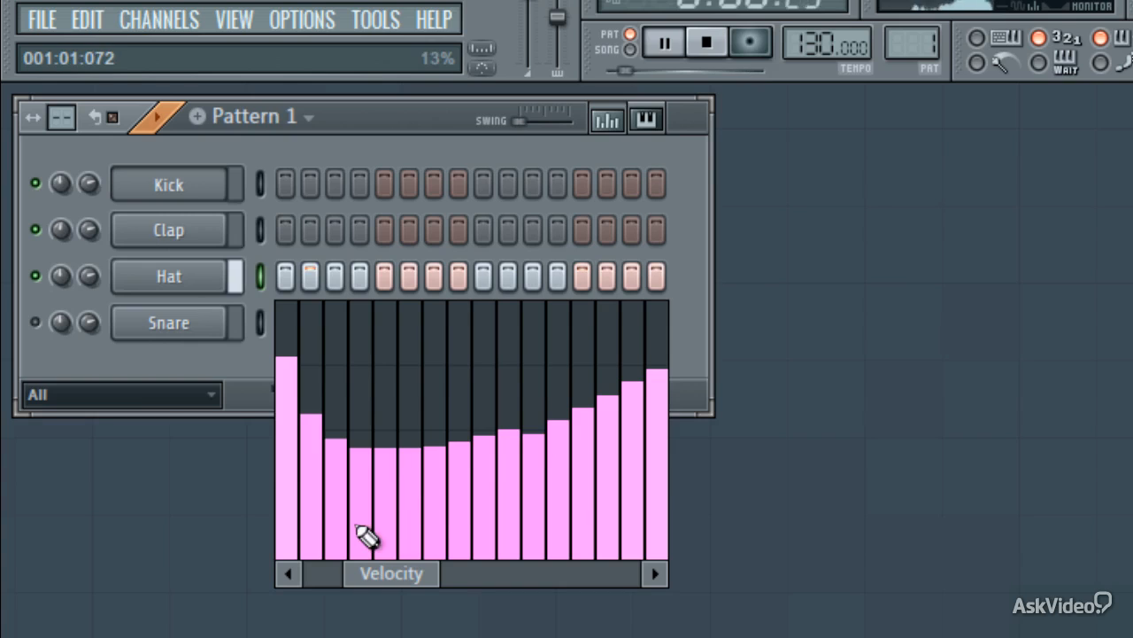
Redraw the Hat velocities as rising ramps from step 4 during playback, stop, and level all steps at about 80%.
mouse_move(360, 526)
mouse_down()
mouse_move(443, 489)
mouse_move(540, 485)
mouse_move(609, 444)
mouse_move(634, 377)
mouse_up()
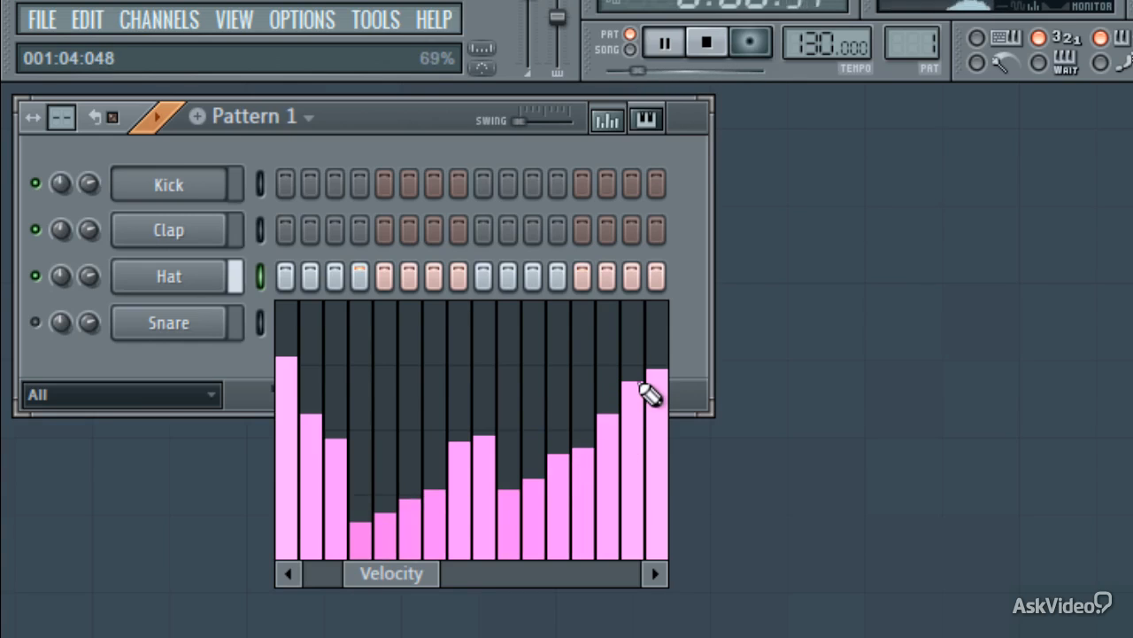
key(space)
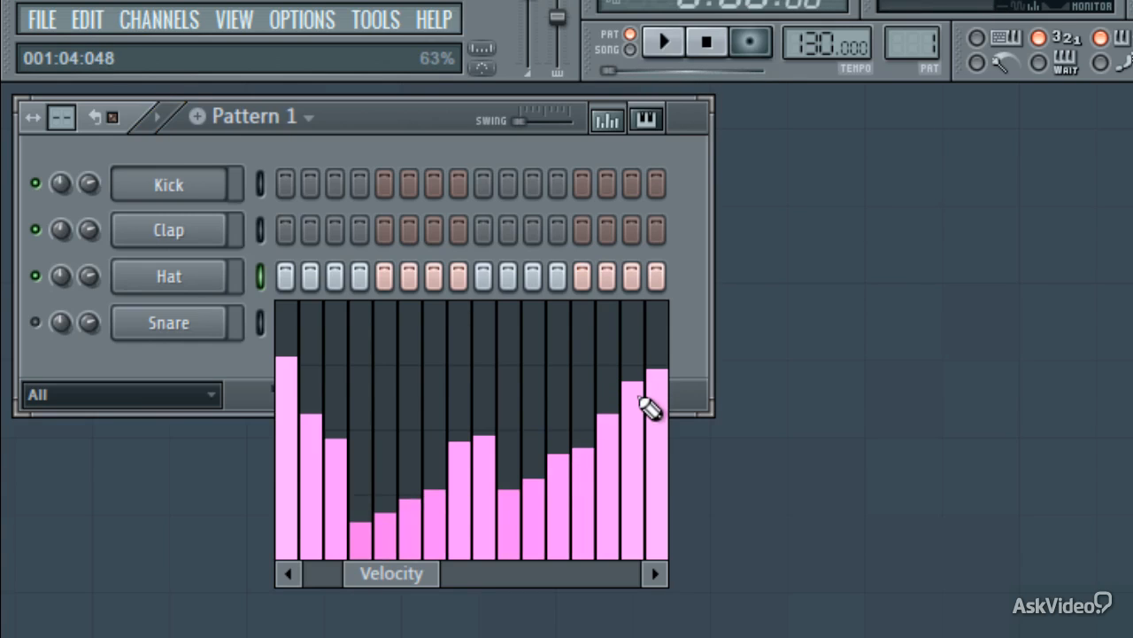
drag(285, 360, 674, 365)
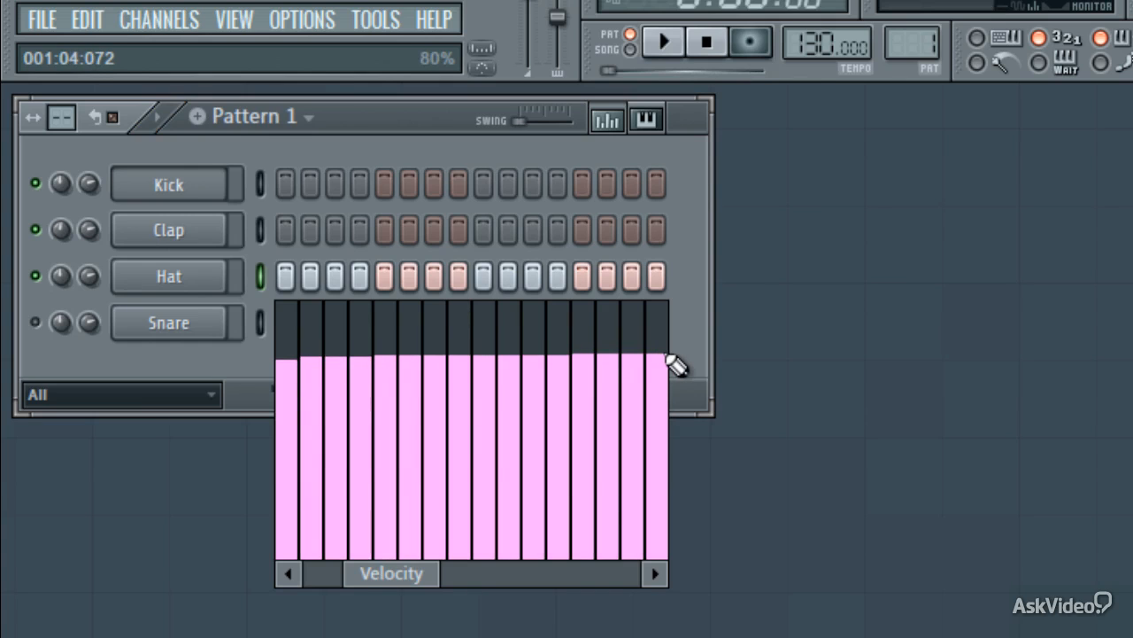
Switch between the Kick, Clap and Hat channels to compare their velocity graphs.
scroll(259, 258, up, 2)
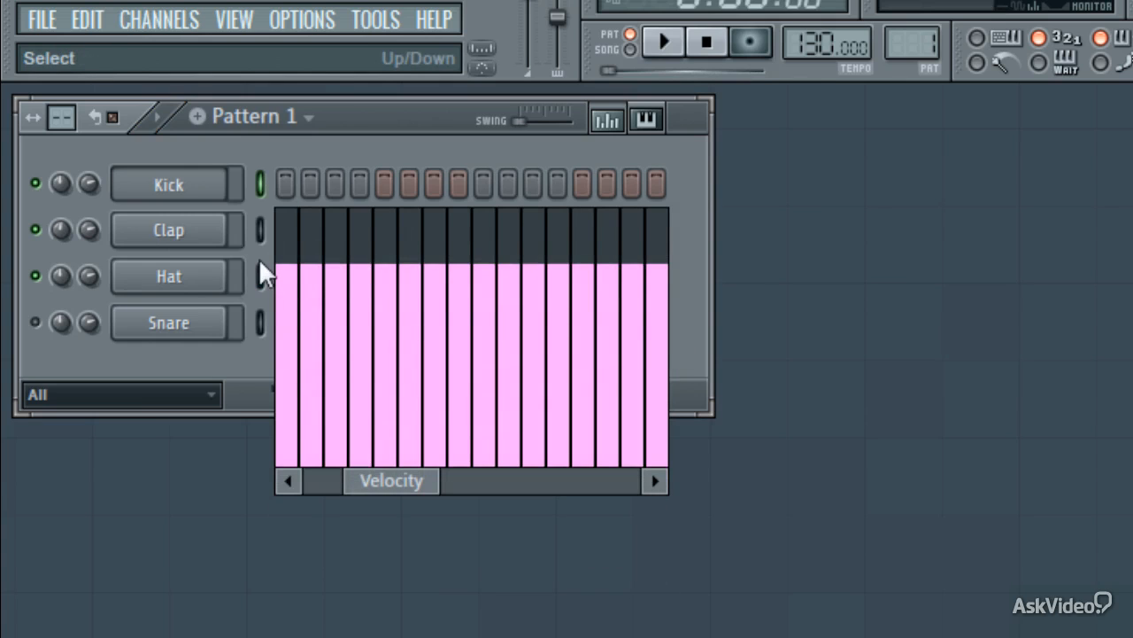
scroll(259, 258, down, 3)
scroll(258, 257, down, 3)
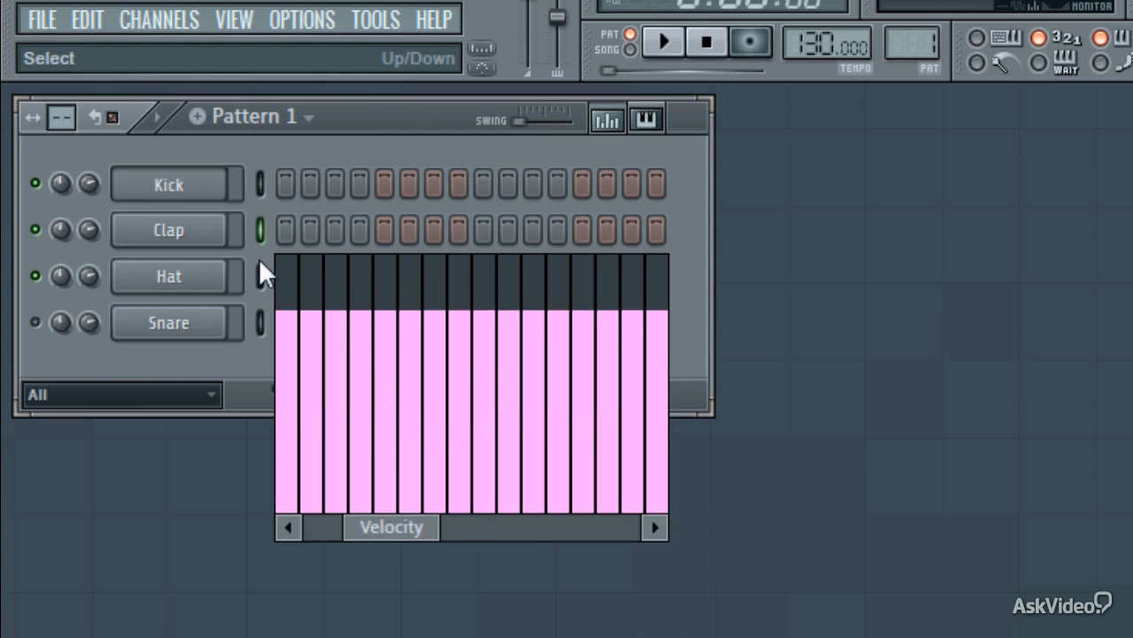
click(257, 228)
click(261, 193)
click(259, 273)
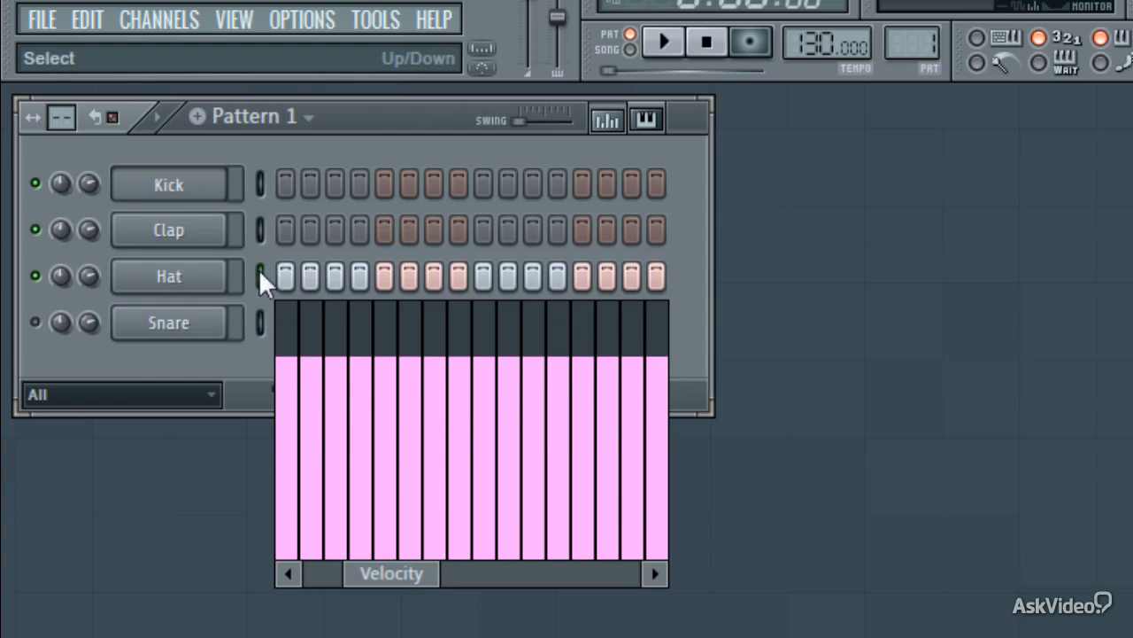
Close the graph editor and clear all steps of the Hat channel.
click(619, 124)
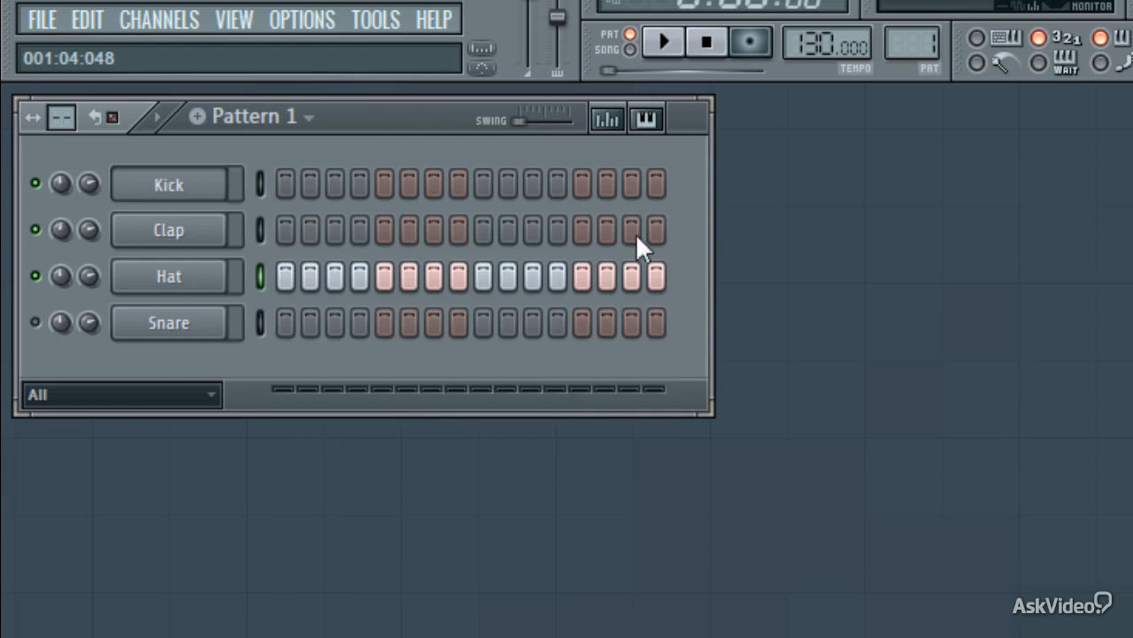
drag(600, 278, 232, 293)
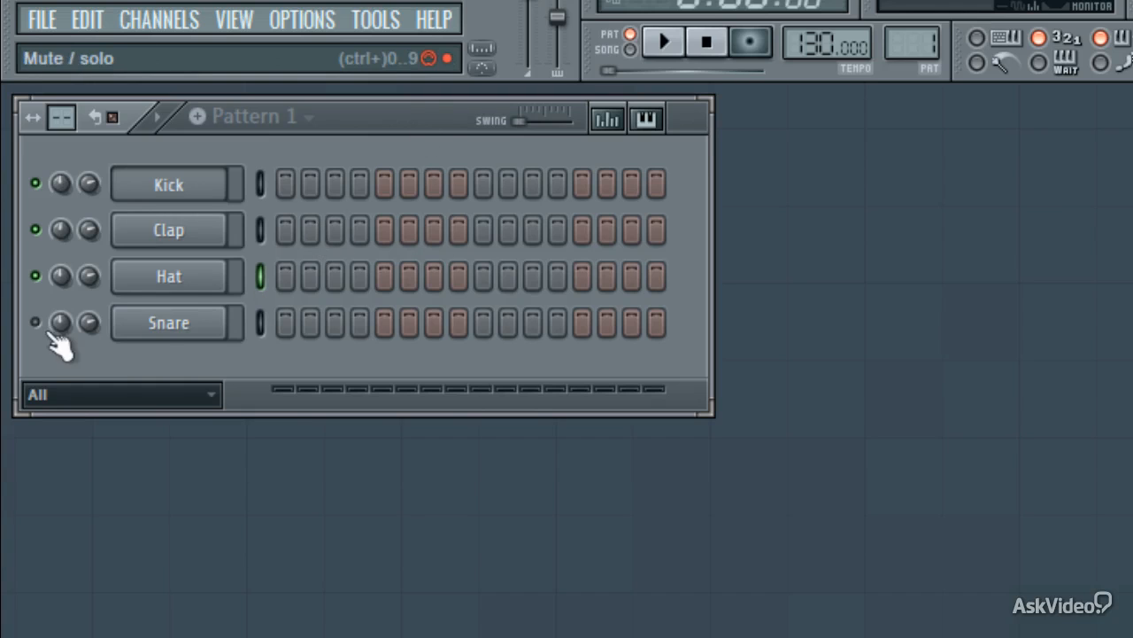
Program the Kick on step 1 and the Hat on steps 2–4, 6–8, 10–12 and 14–16.
click(286, 185)
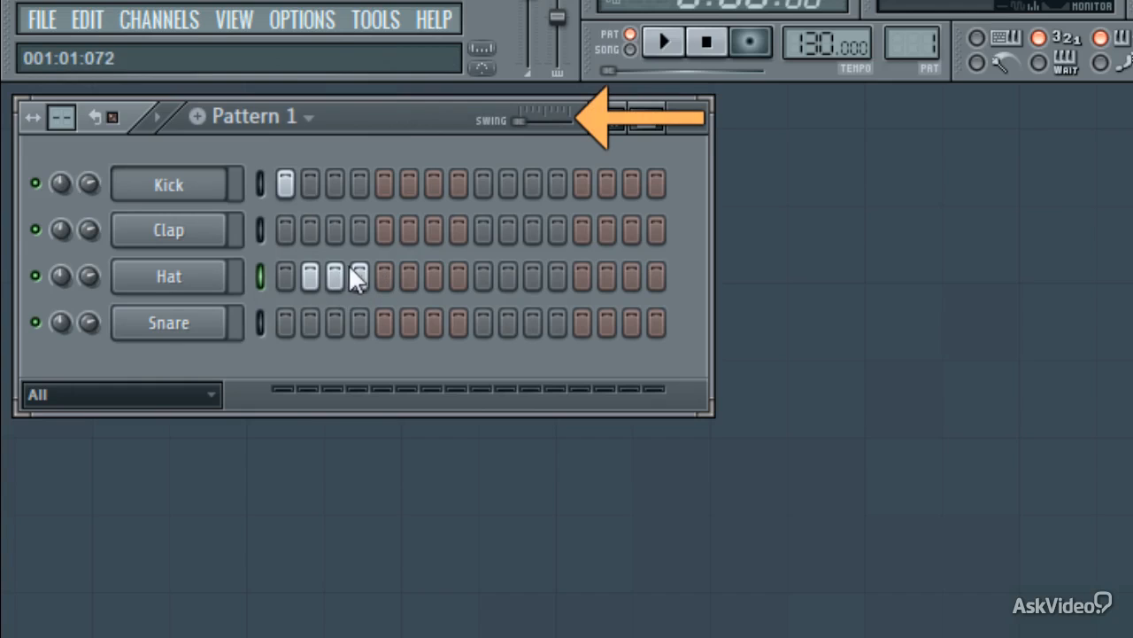
click(408, 276)
click(433, 276)
click(458, 276)
click(482, 276)
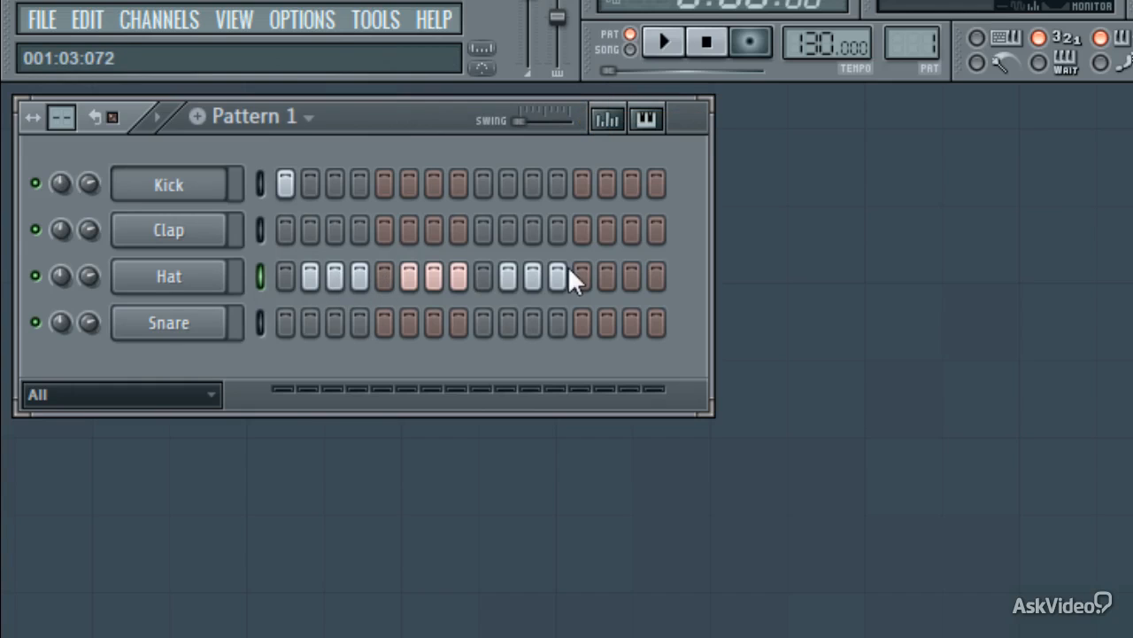
Start playback and add a Kick on step 7 and a Clap on step 13.
key(space)
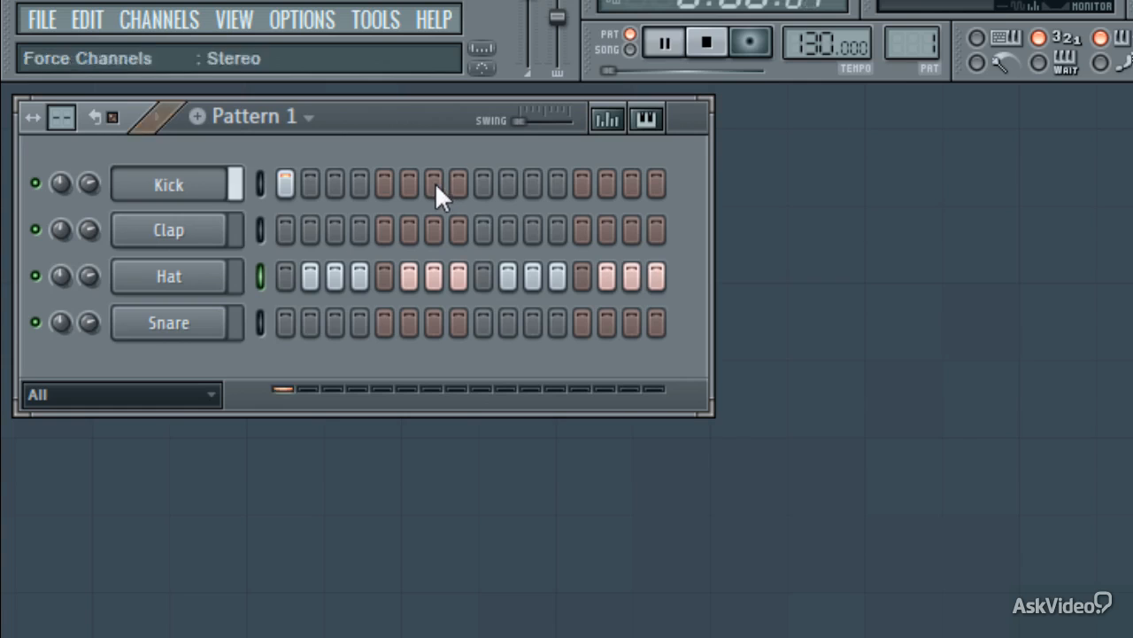
click(434, 183)
click(581, 230)
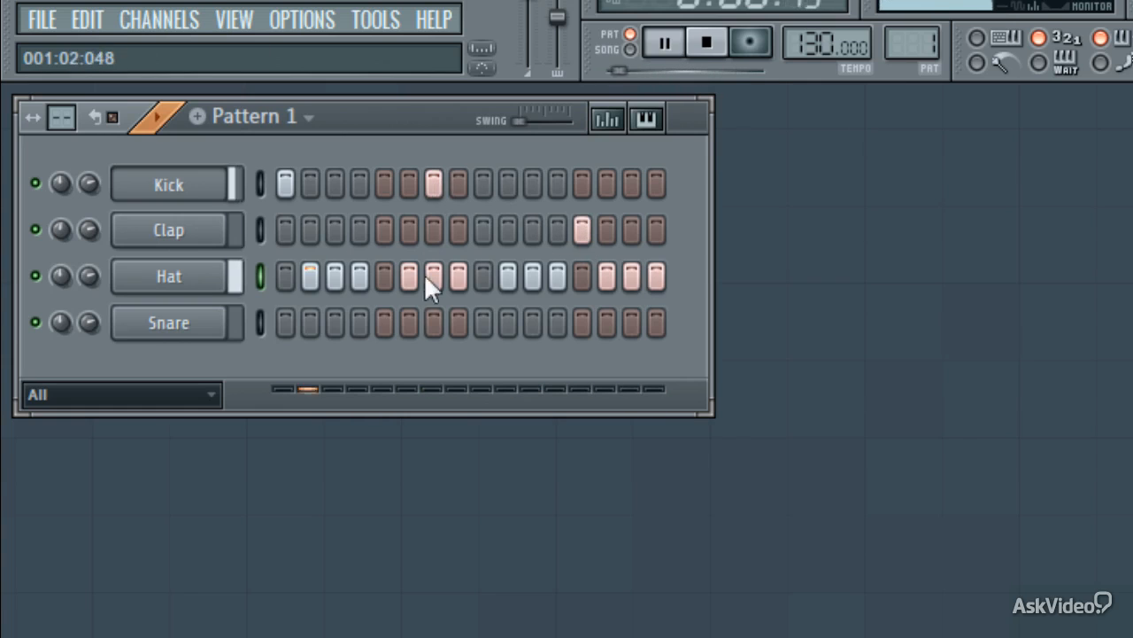
Try 100% swing on the playing pattern, return the swing to its minimum, and stop playback.
drag(523, 126, 568, 125)
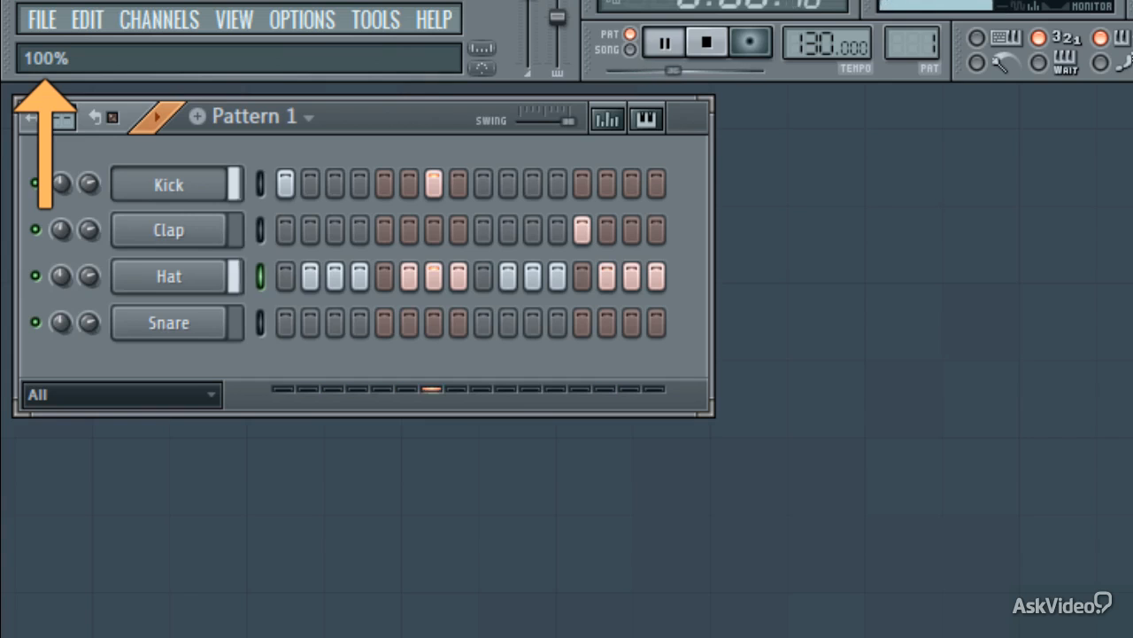
drag(568, 122, 519, 121)
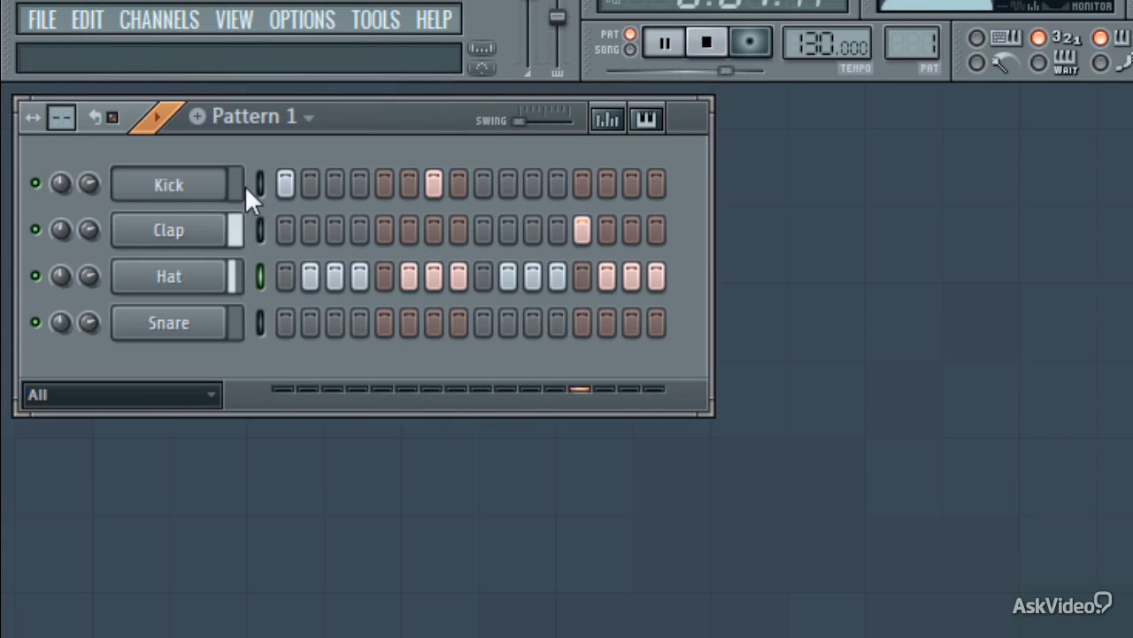
key(space)
Solo the Hat channel, start playback and show its per-step keyboard editor.
right_click(37, 284)
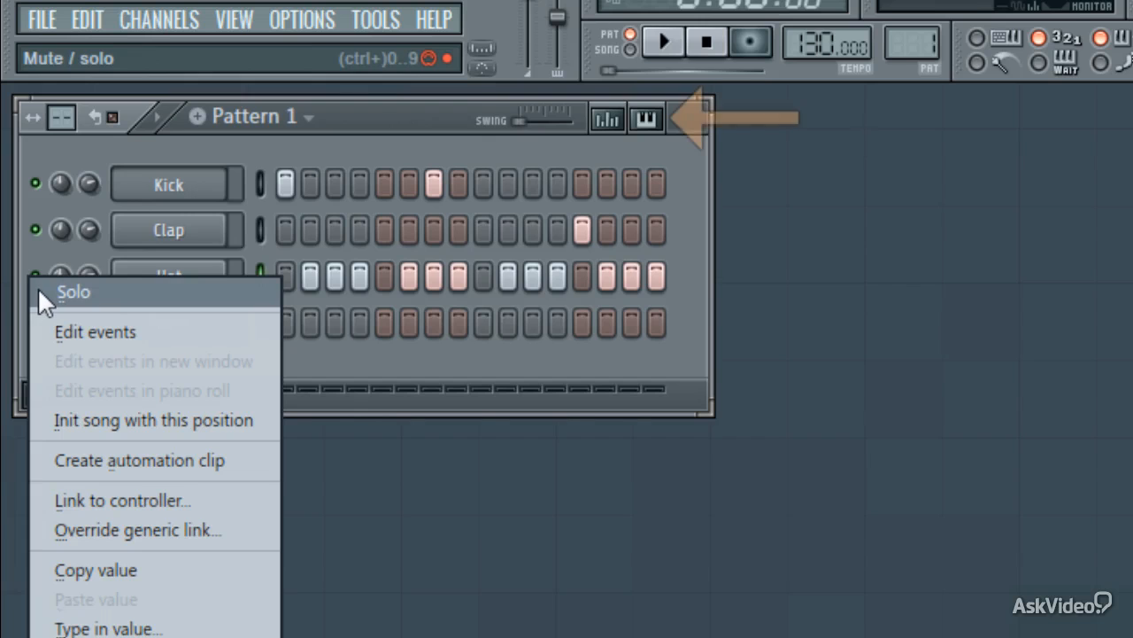
click(39, 290)
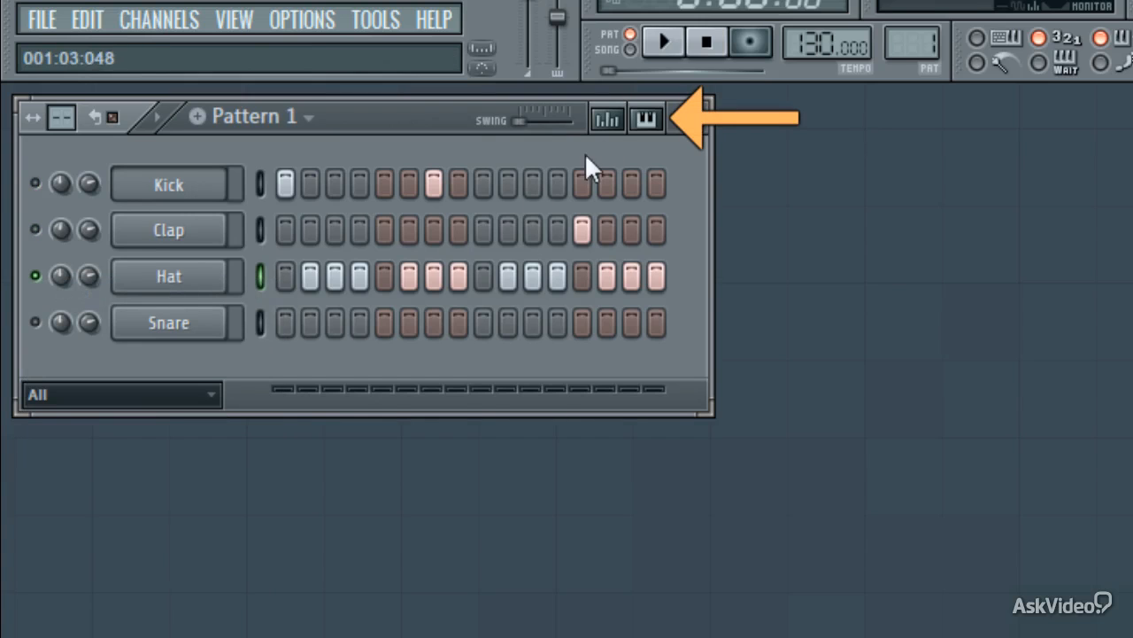
key(space)
click(646, 119)
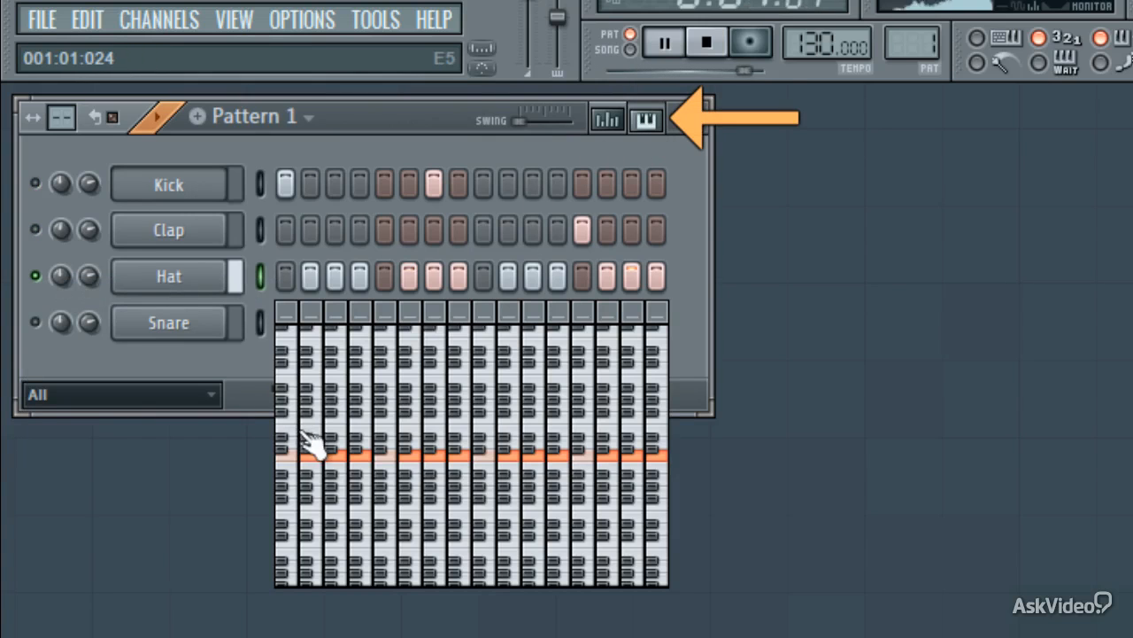
Vary the Hat's pitches step by step during playback, with D#5 on step 4 and drawn pitch curves on later steps.
click(306, 412)
click(332, 499)
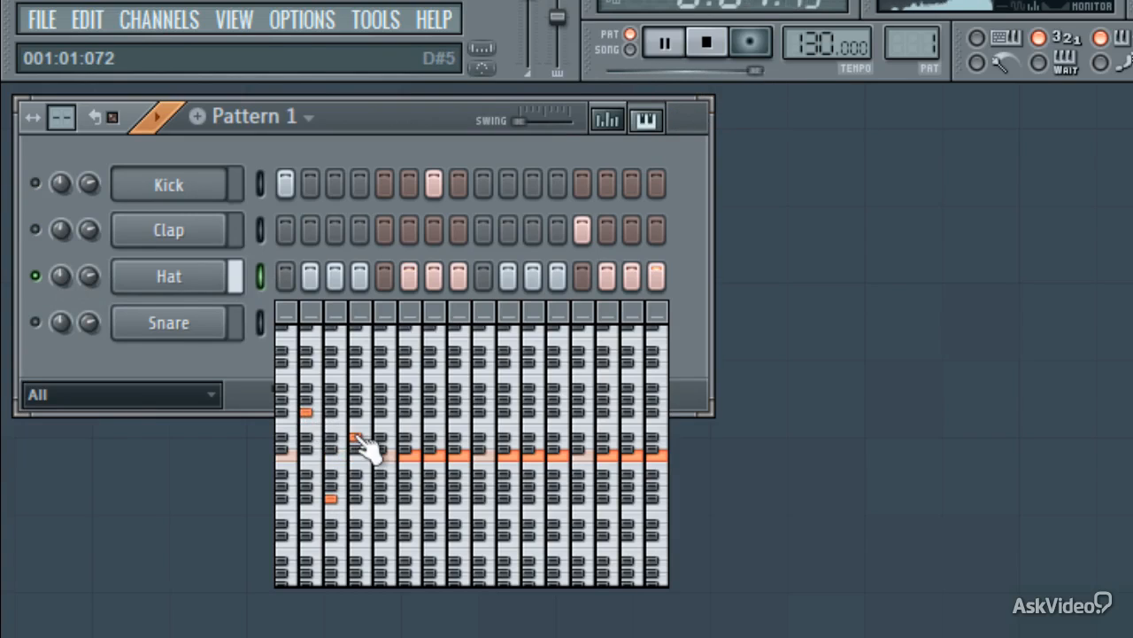
click(355, 437)
drag(412, 492, 458, 473)
mouse_move(527, 433)
mouse_down()
mouse_move(530, 389)
mouse_move(568, 380)
mouse_move(603, 468)
mouse_move(657, 512)
mouse_up()
Flatten the Hat pitches into two levels and clear its steps, then stop playback and close the keyboard editor.
mouse_move(324, 390)
mouse_down()
mouse_move(501, 481)
mouse_move(671, 463)
mouse_move(643, 418)
mouse_move(318, 419)
mouse_move(526, 443)
mouse_move(691, 444)
mouse_up()
key(space)
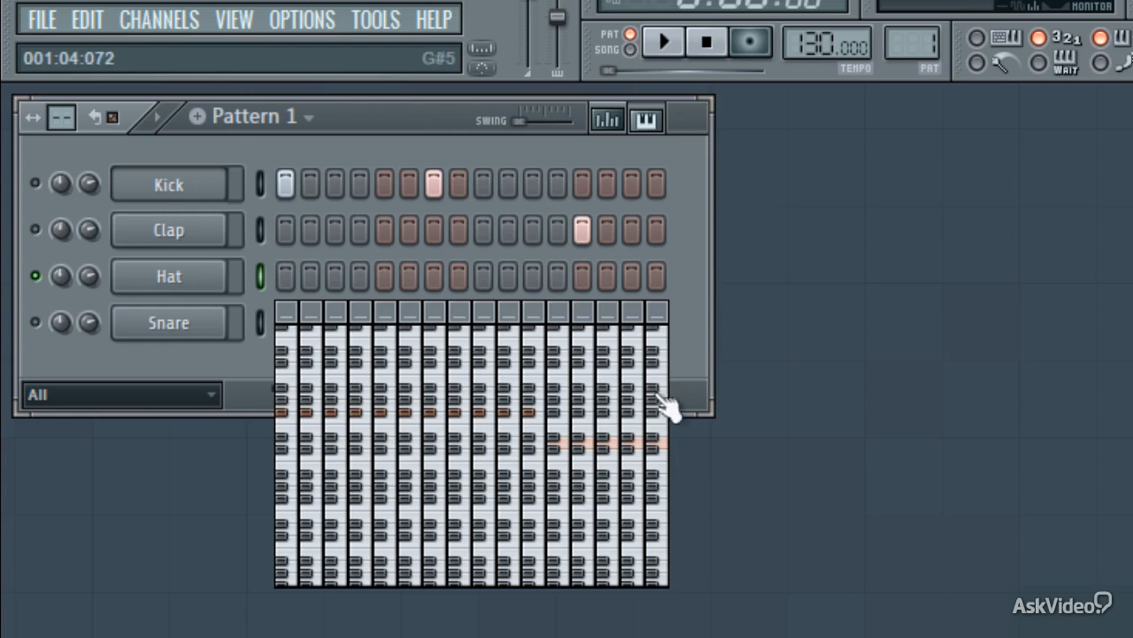
click(646, 121)
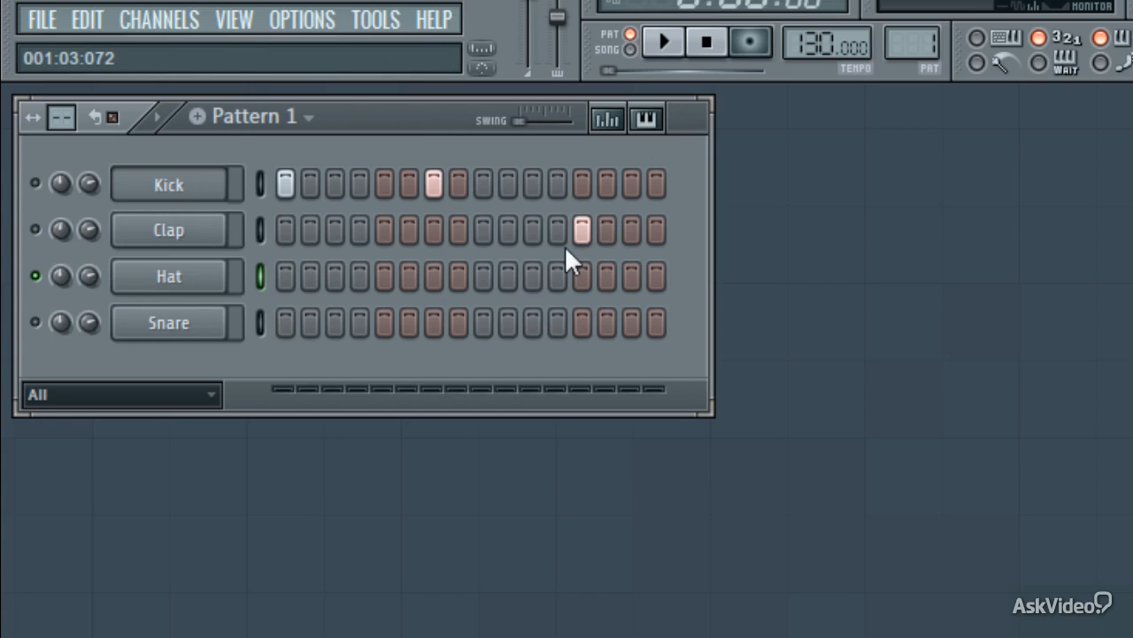
Delete the Kick channel and clone the Clap channel.
right_click(181, 188)
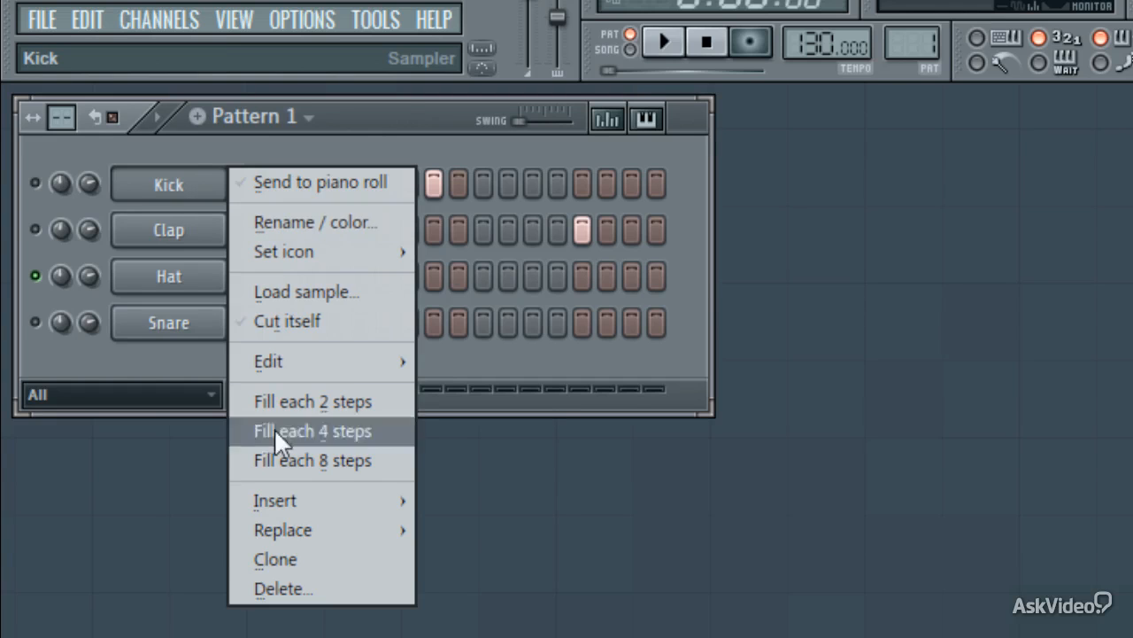
click(305, 586)
right_click(173, 187)
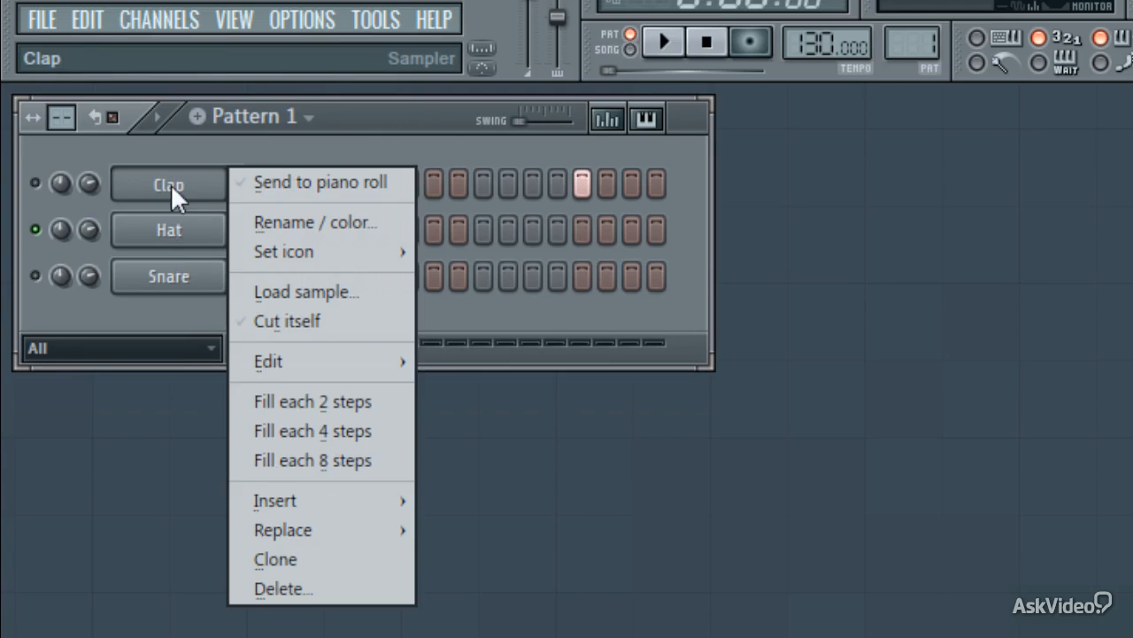
click(310, 557)
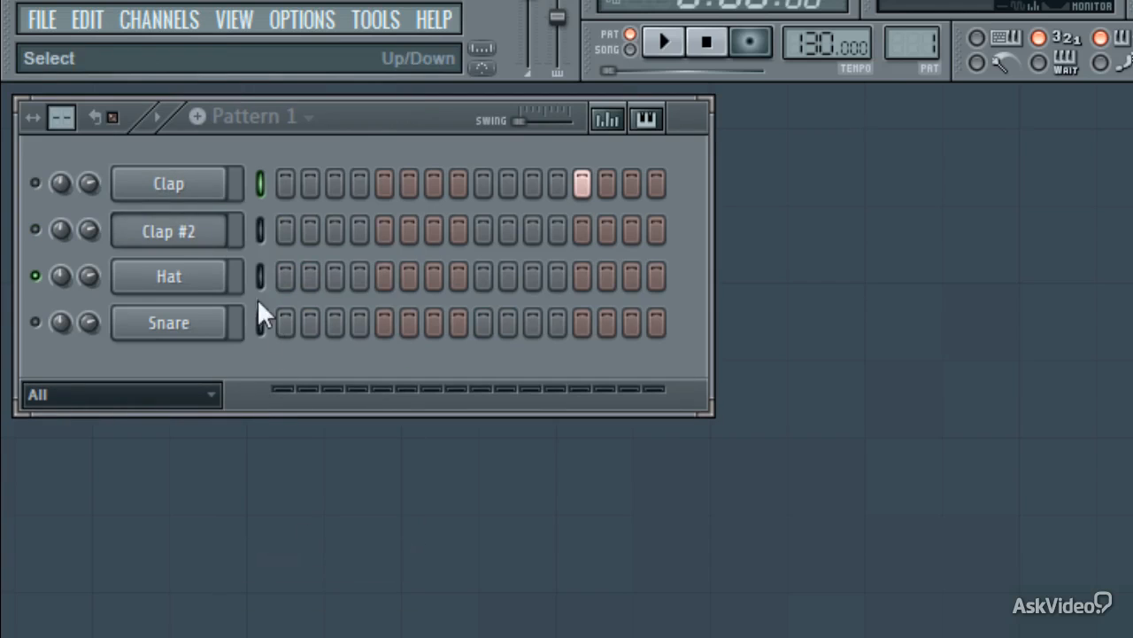
Rename the cloned Clap channel as Super Clap.
right_click(202, 240)
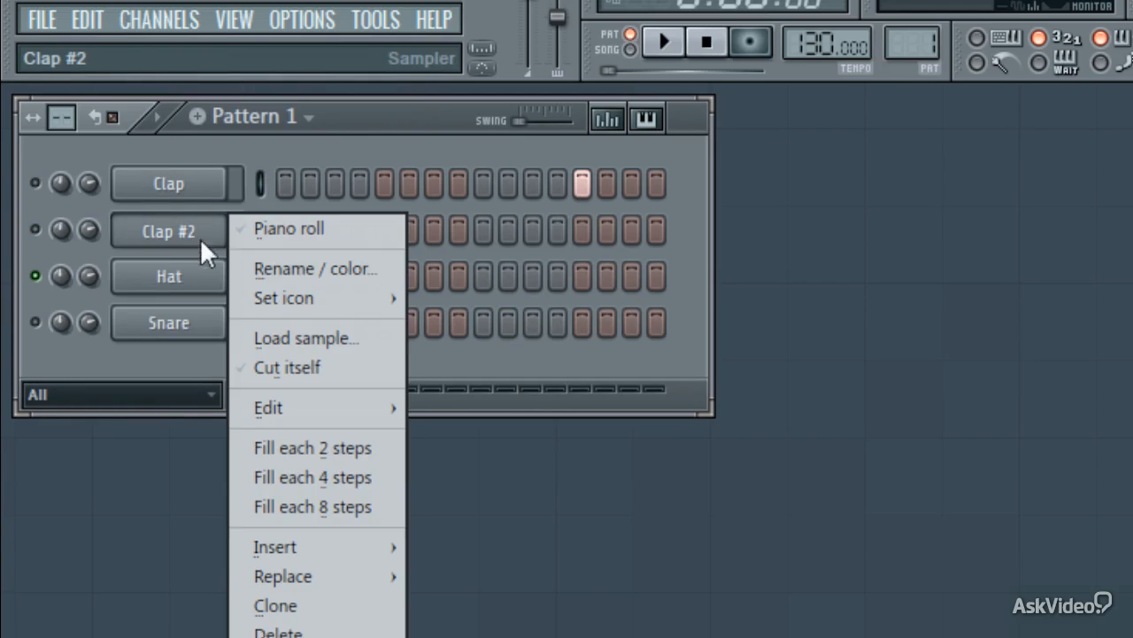
click(260, 265)
text(Super Clap)
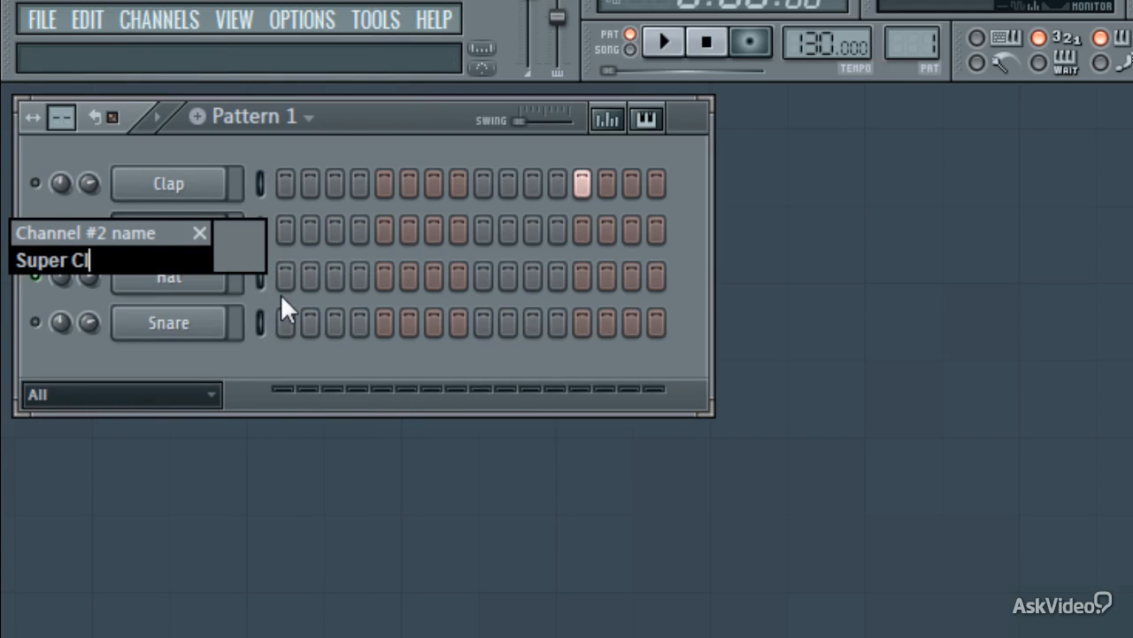
key(Return)
Color the Super Clap channel green.
right_click(197, 232)
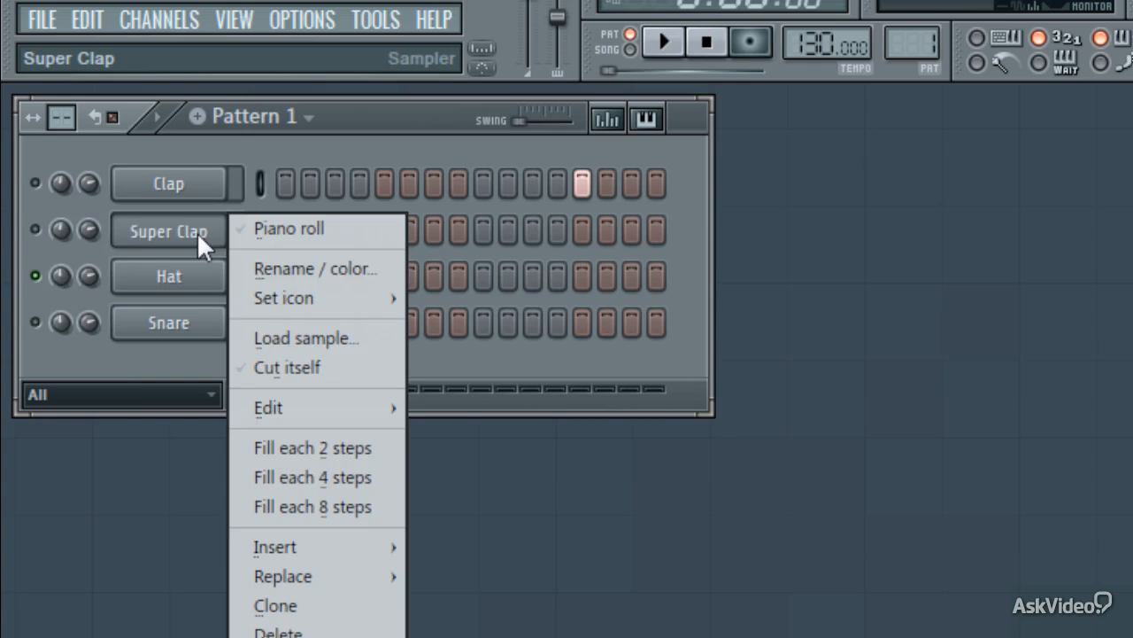
click(248, 271)
click(247, 277)
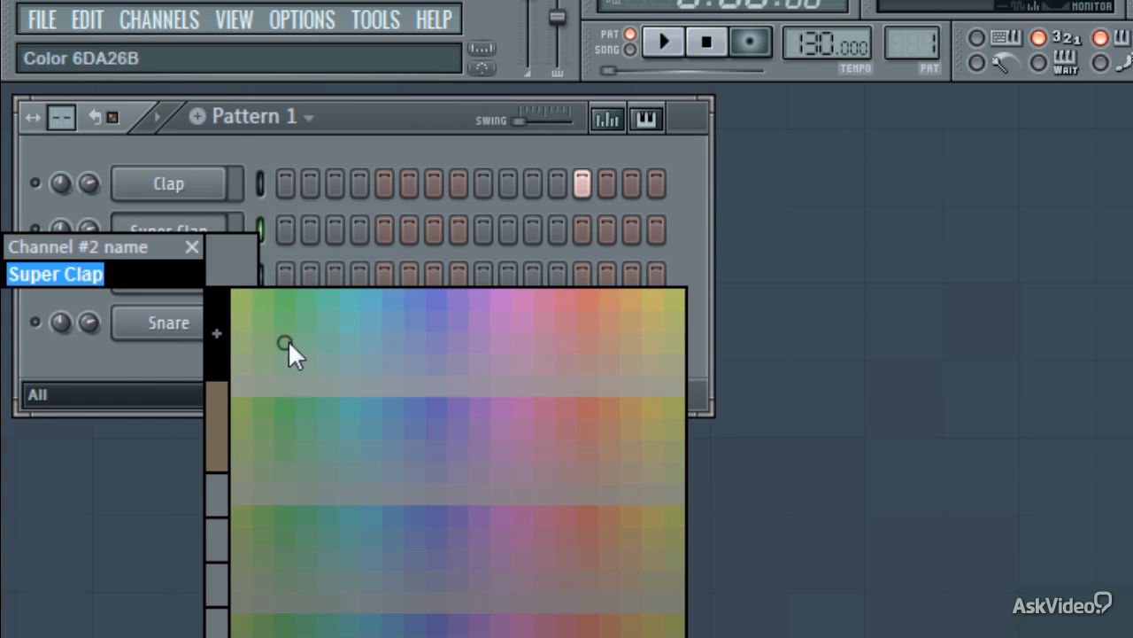
click(258, 306)
key(Return)
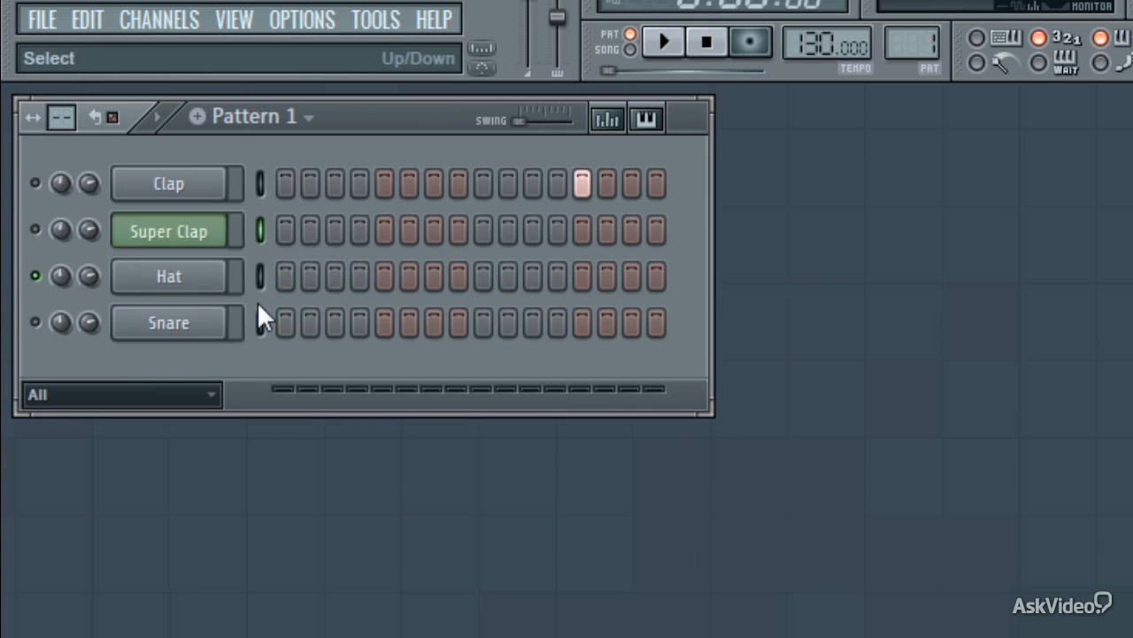
Give the Super Clap channel the hand icon.
right_click(198, 237)
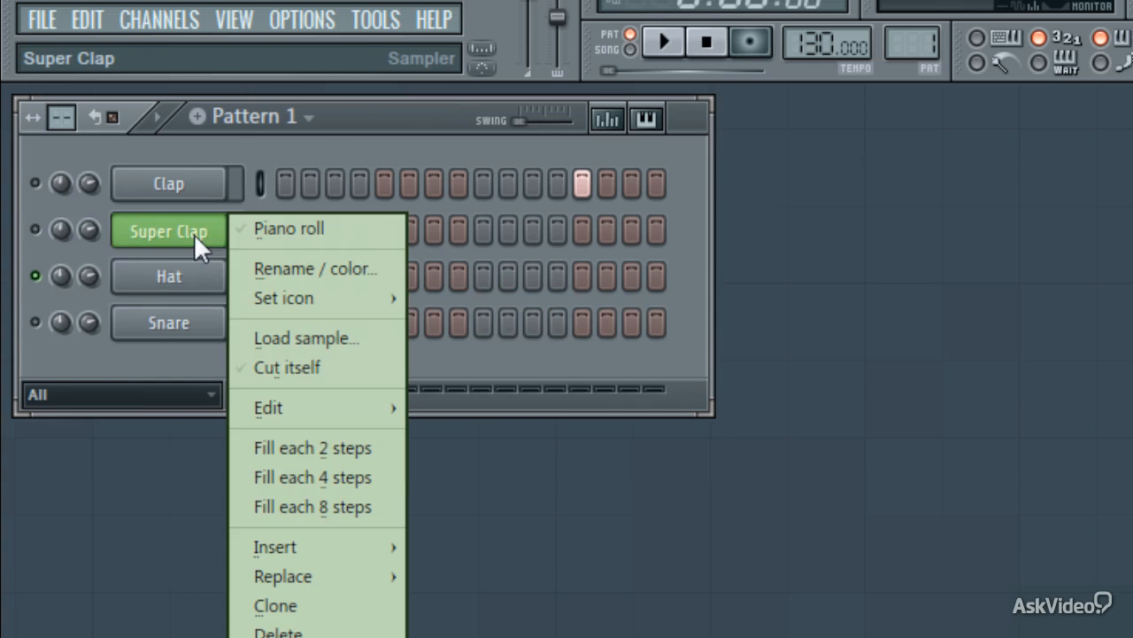
mouse_move(263, 293)
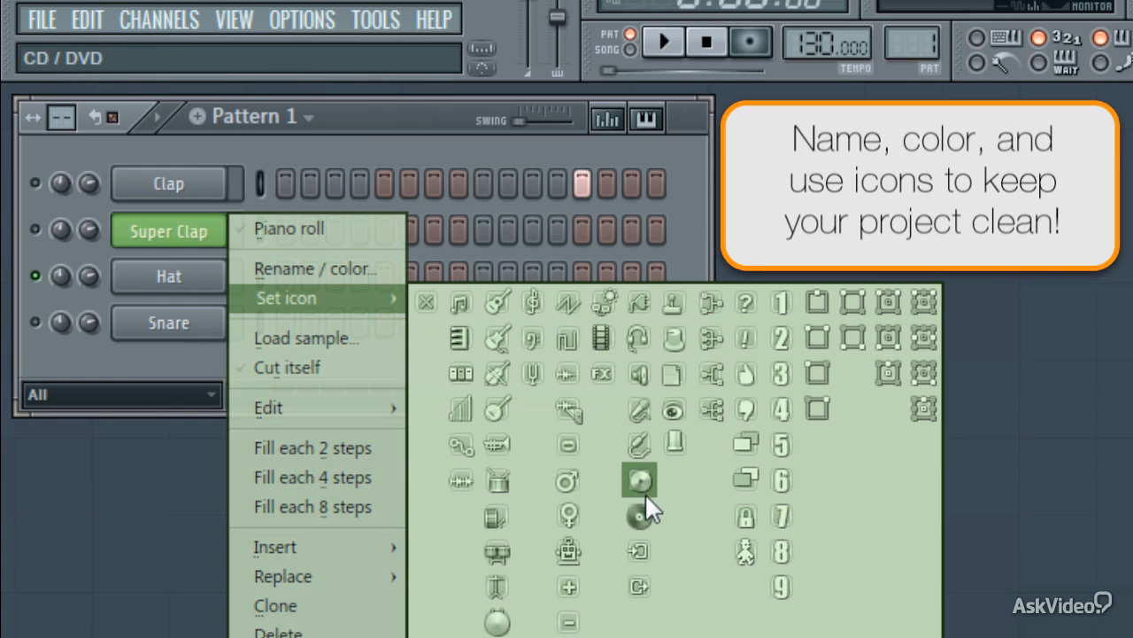
click(746, 372)
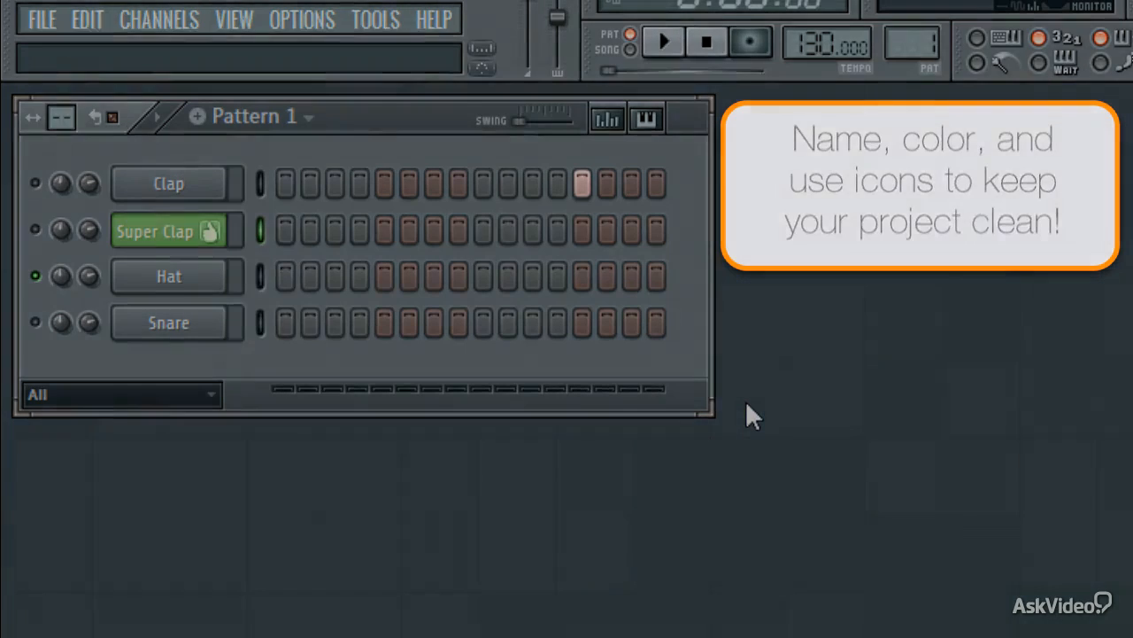